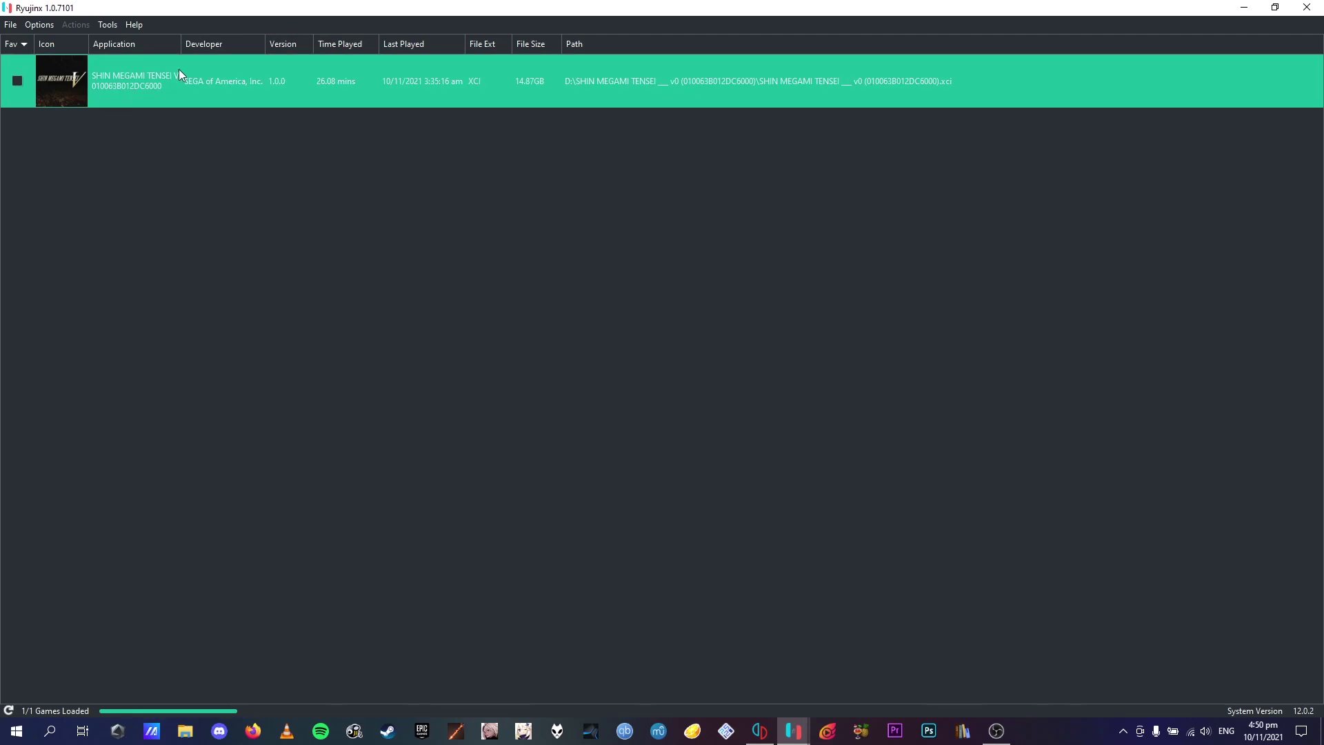
# Step: Add the SHIN MEGAMI TENSEI folder from the GAMES (D:) drive as a game directory in the settings and save them
pyautogui.click(39, 24)
pyautogui.click(88, 100)
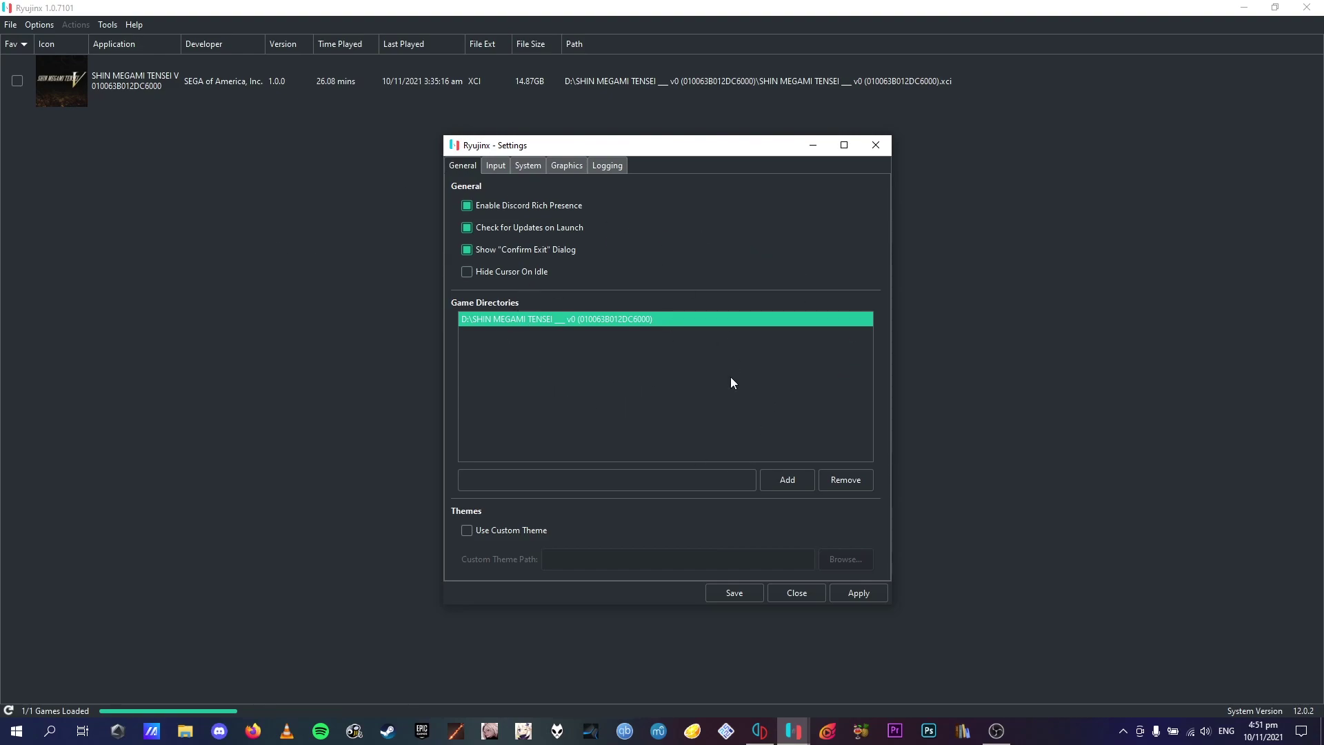
pyautogui.click(790, 481)
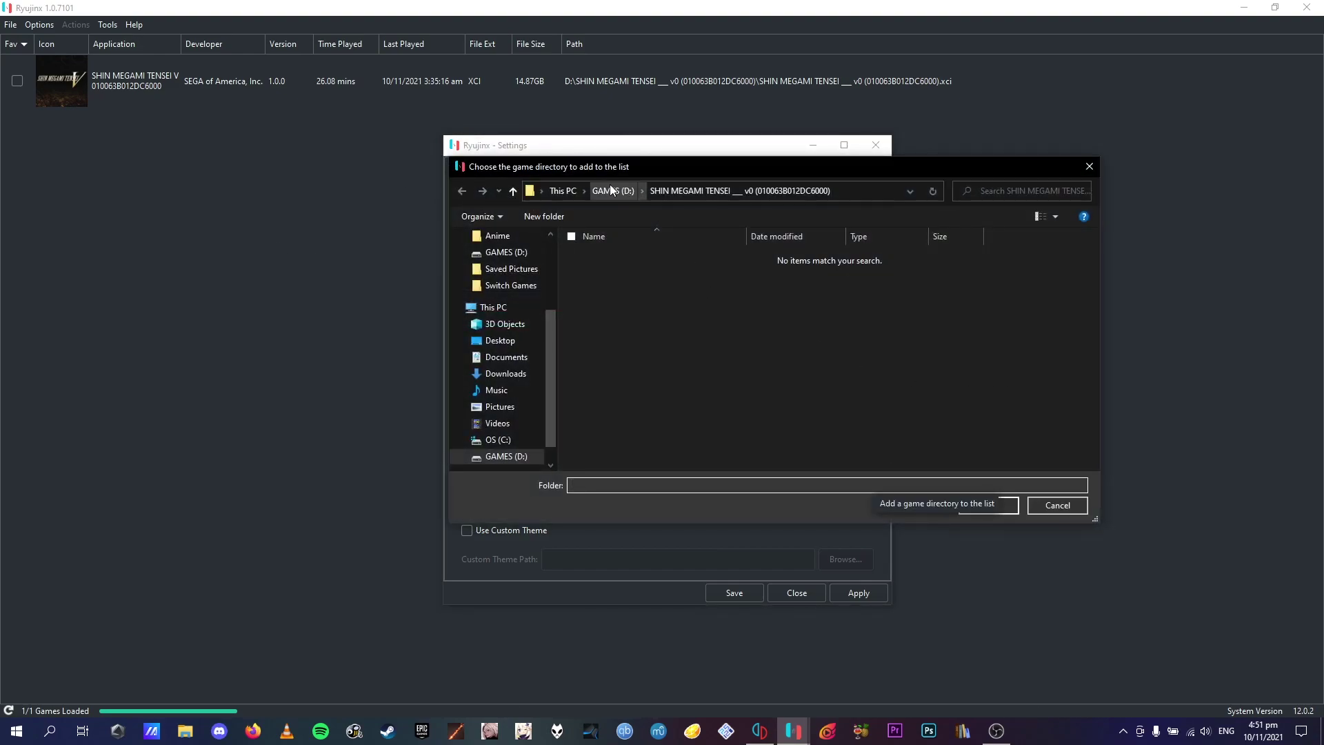
pyautogui.click(611, 190)
pyautogui.click(738, 314)
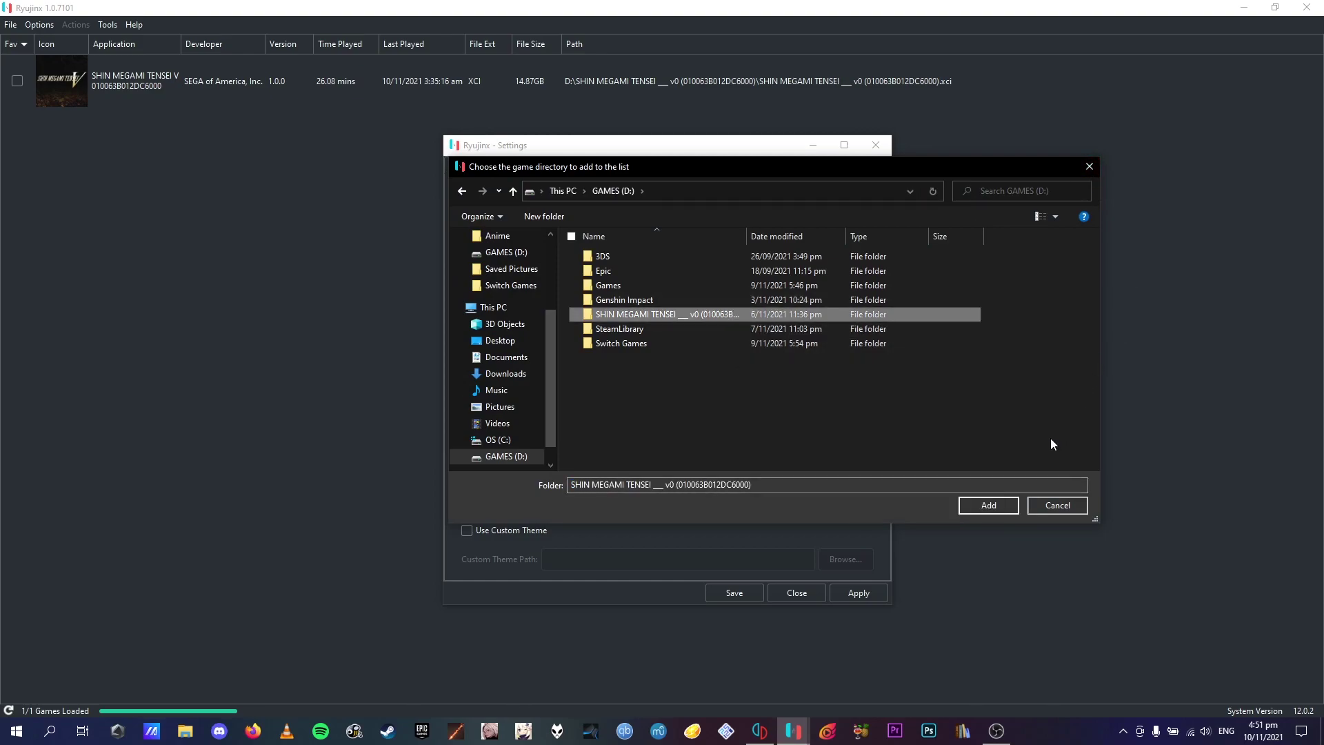
pyautogui.click(1001, 507)
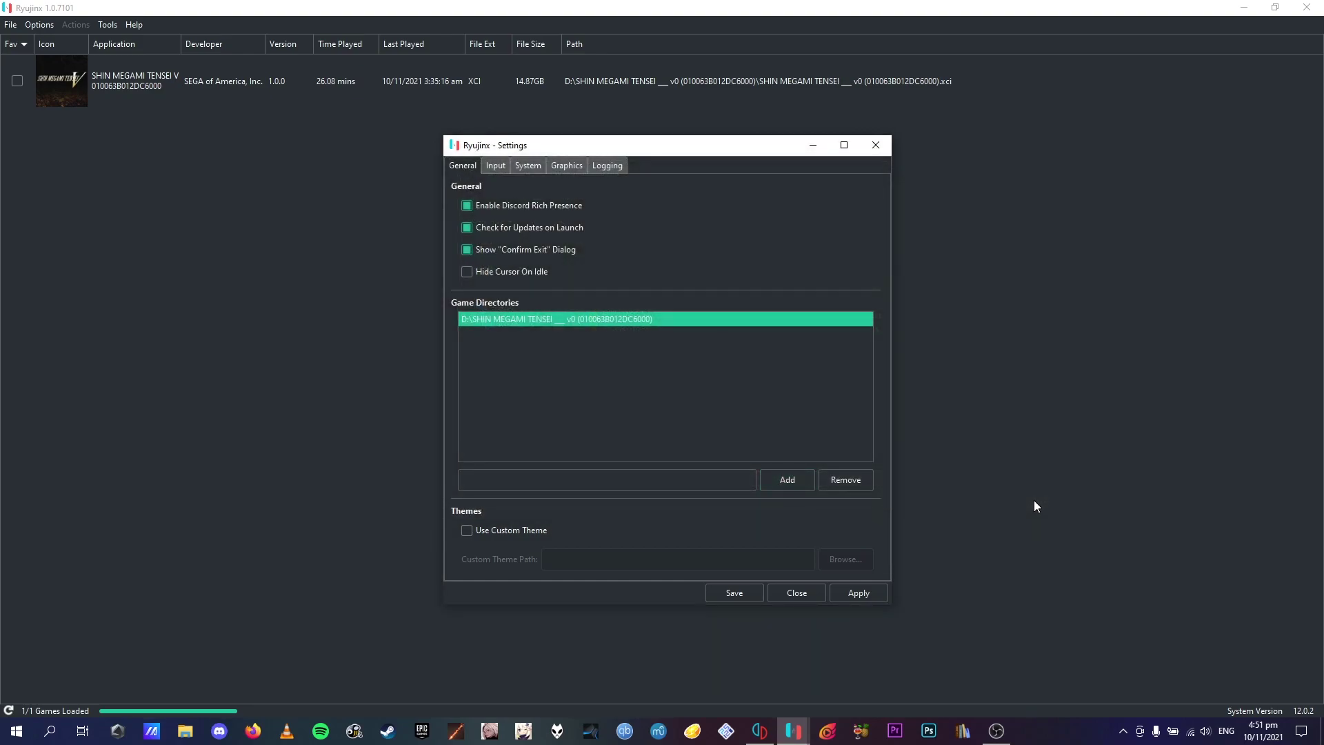
pyautogui.click(789, 489)
pyautogui.click(1071, 508)
pyautogui.click(750, 595)
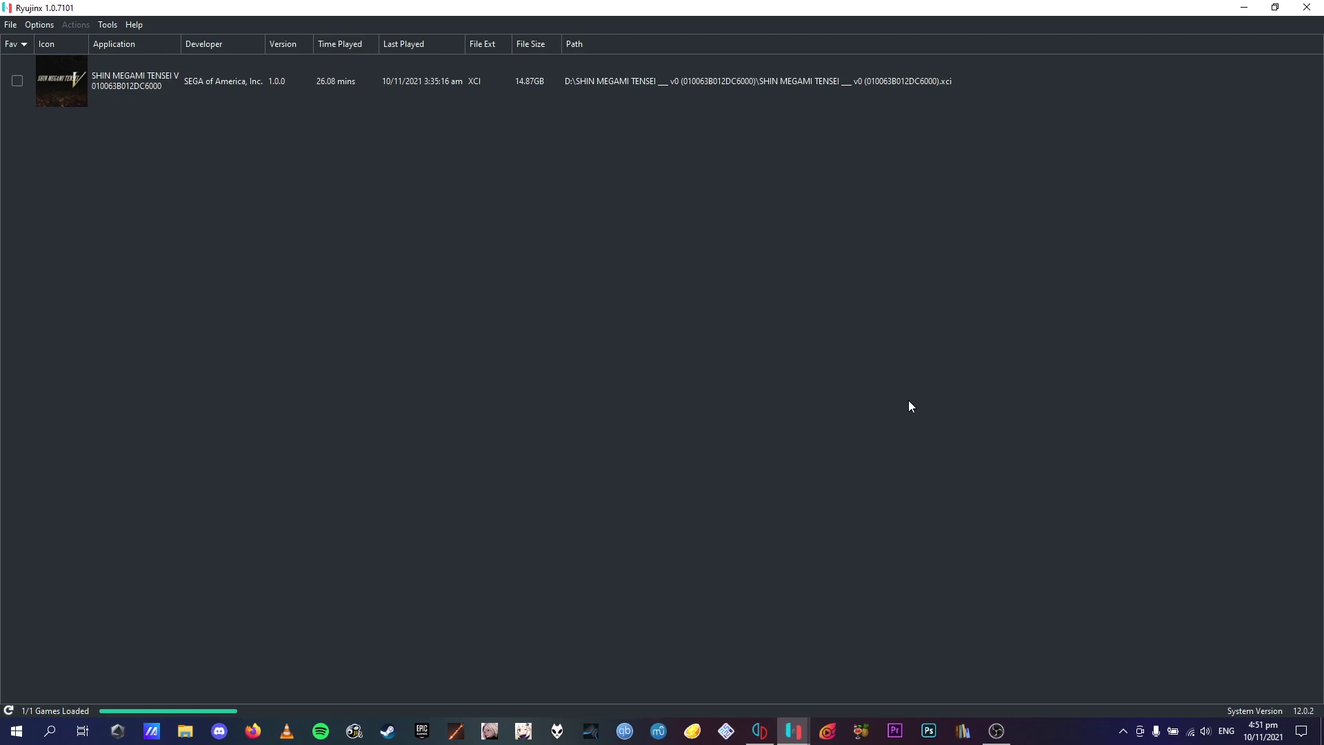
# Step: Launch SHIN MEGAMI TENSEI V, enter the protagonist's first and last name, and accept the full name
pyautogui.click(622, 86)
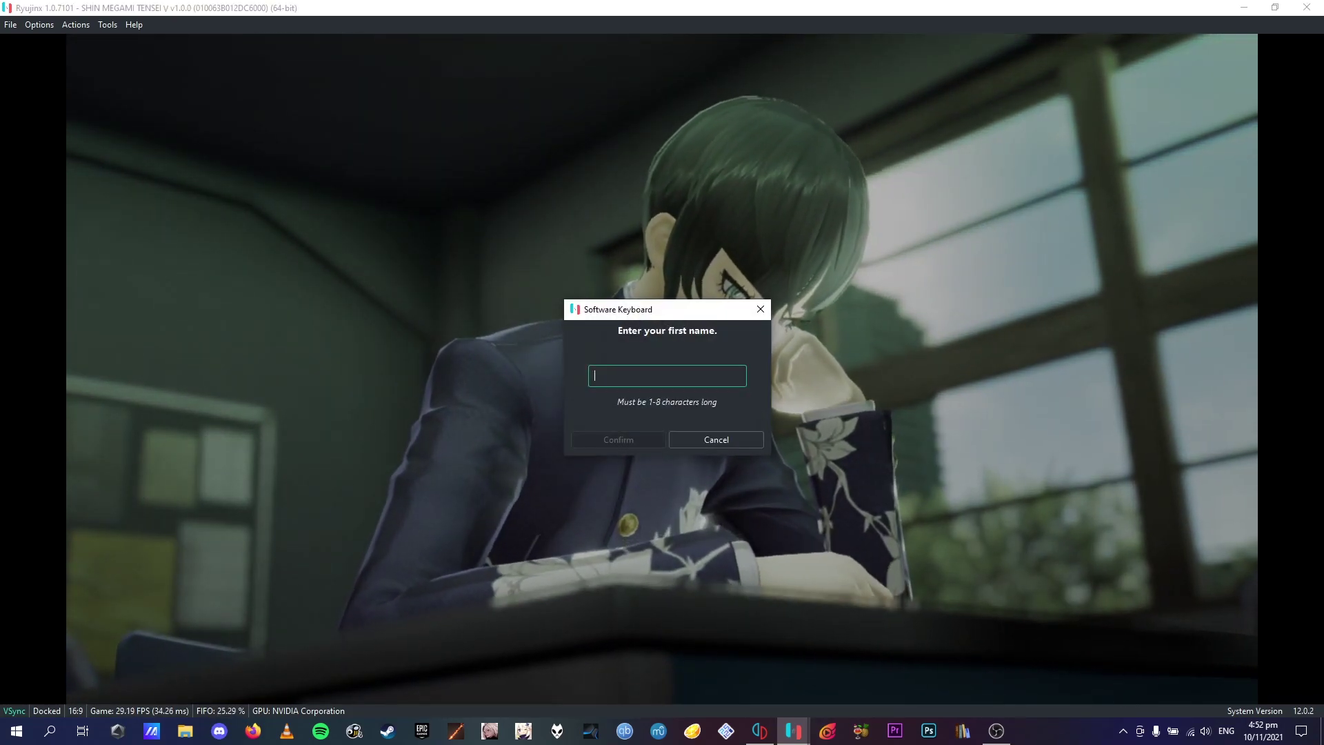
pyautogui.write('Wil')
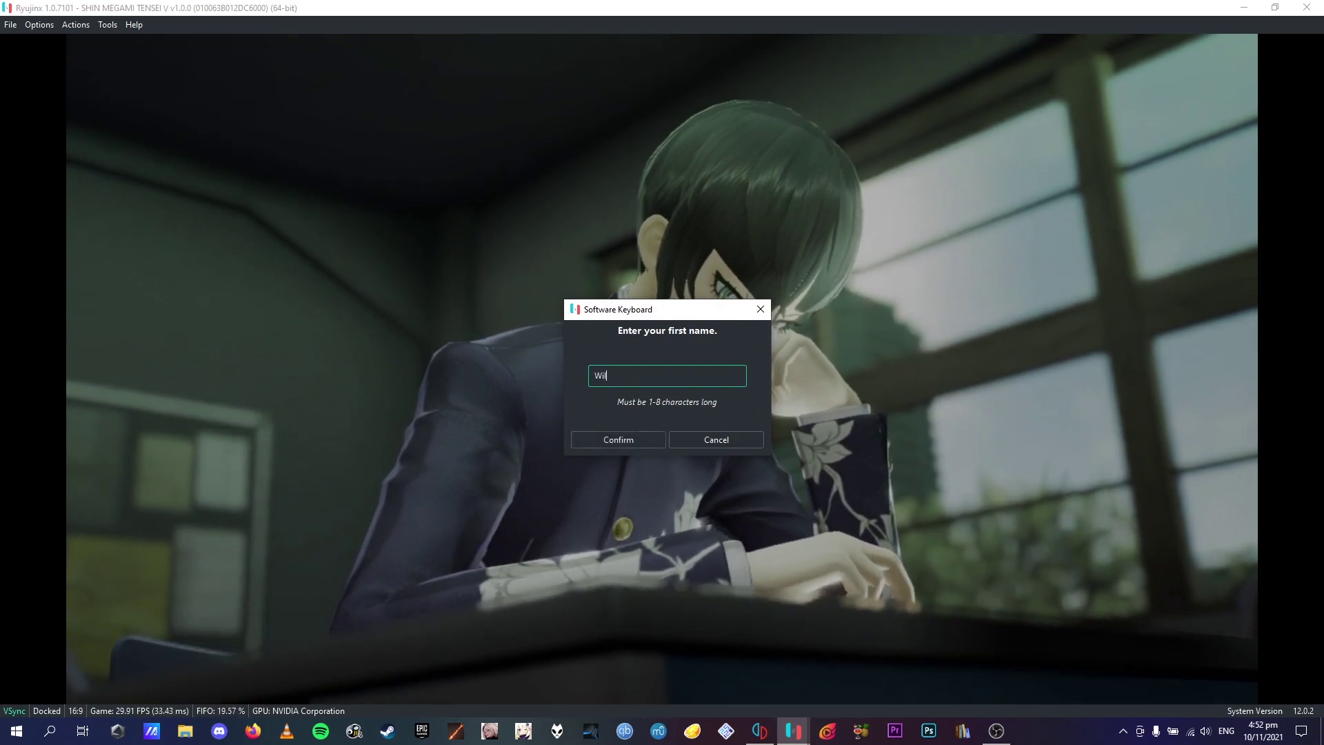
pyautogui.click(651, 439)
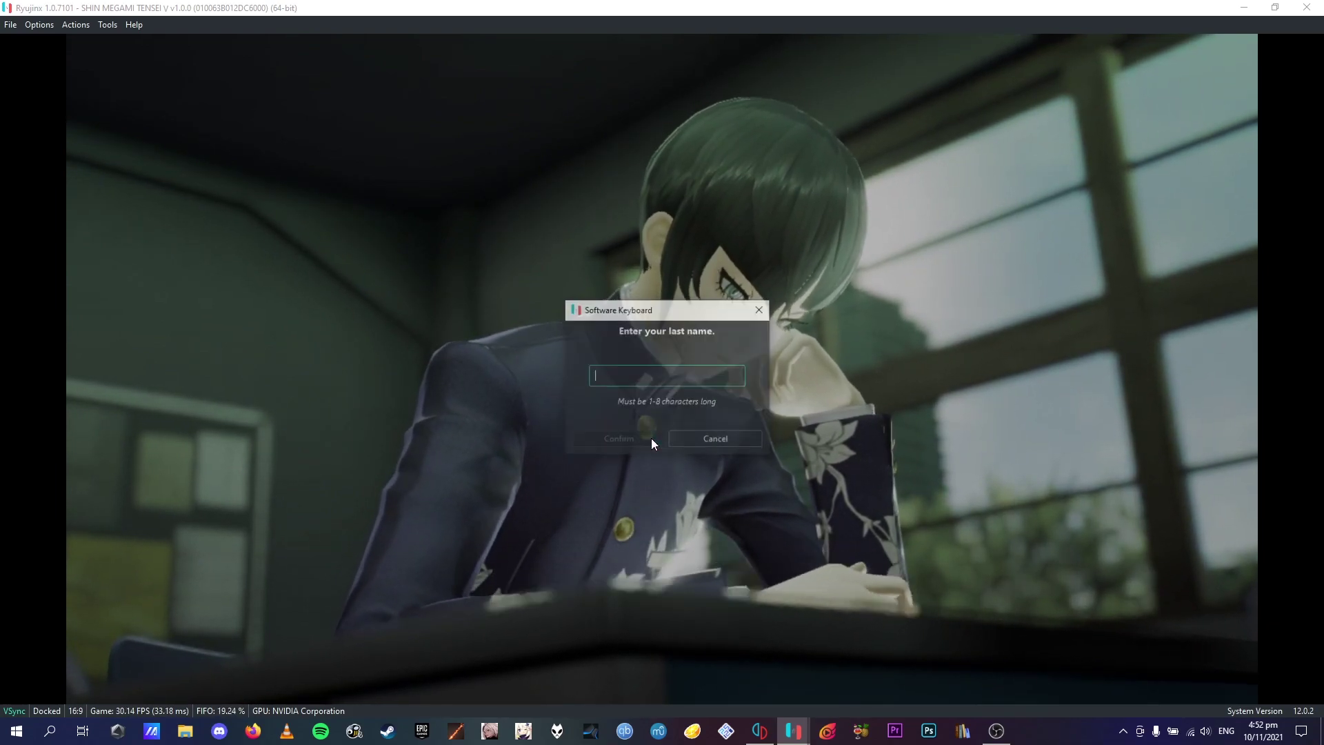
pyautogui.write('Mono')
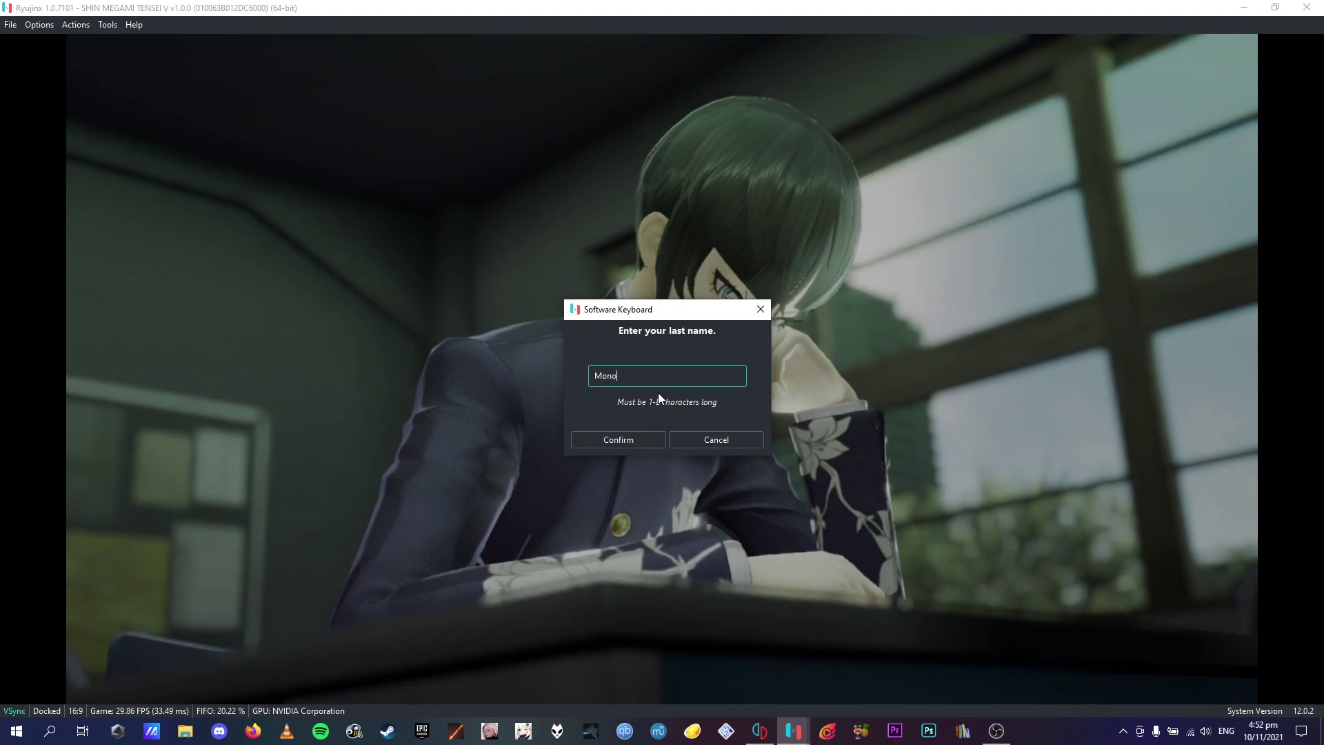
pyautogui.click(647, 444)
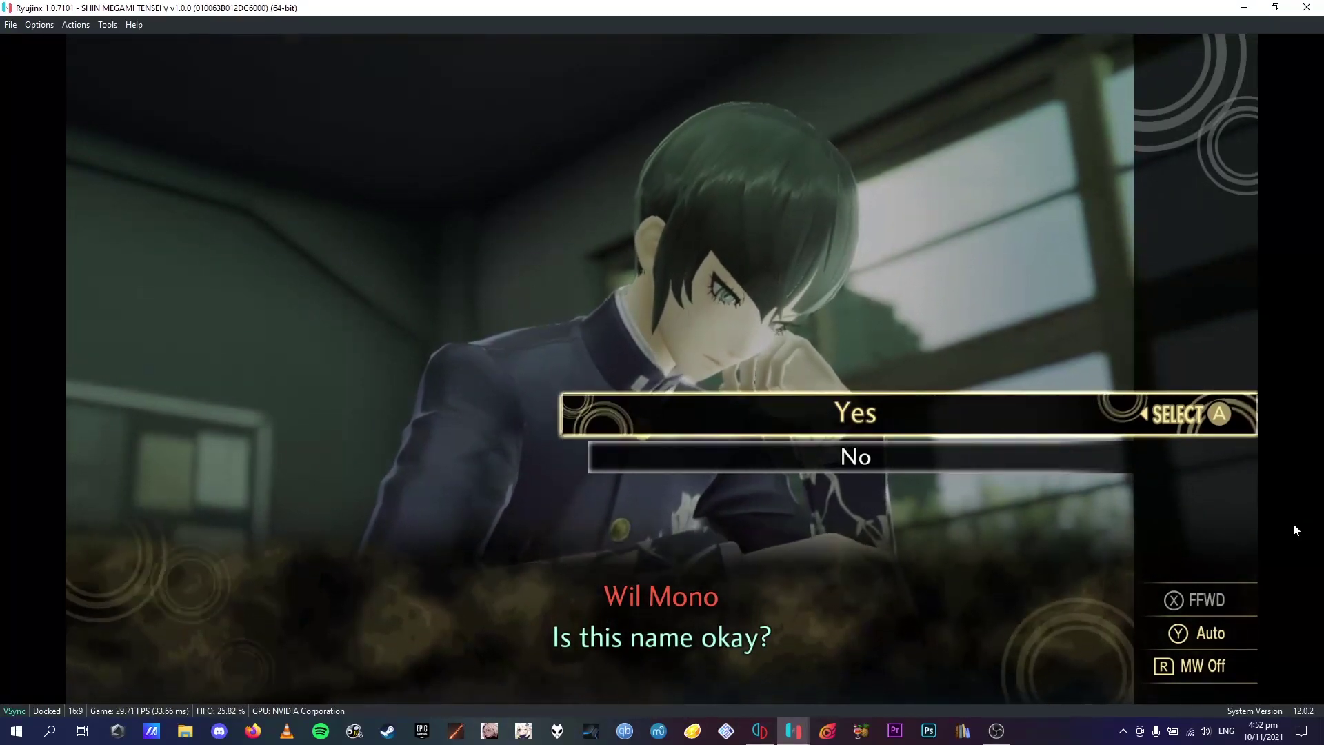
pyautogui.press('z')
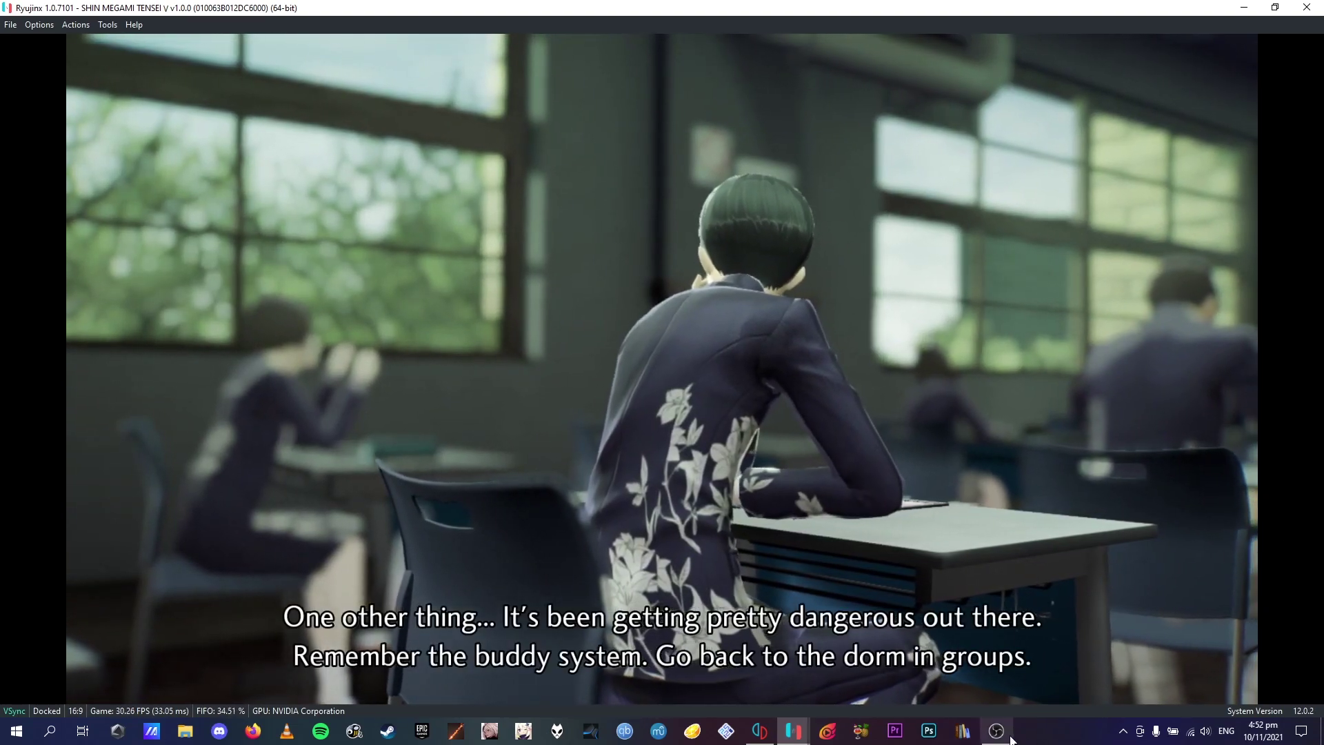
# Step: Skip the classroom cutscene, approach the crowd in the station and advance through the Woman's Voice dialogue
pyautogui.moveTo(1006, 735)
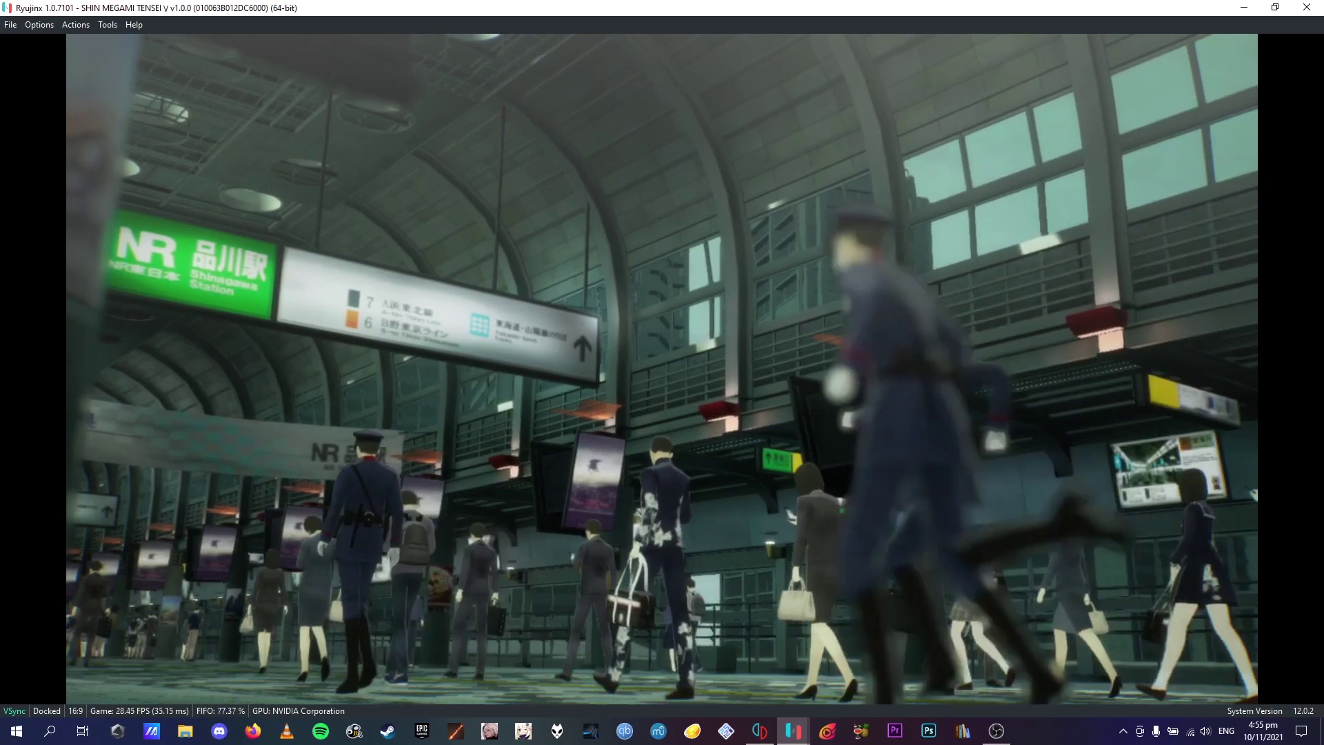
pyautogui.press('+')
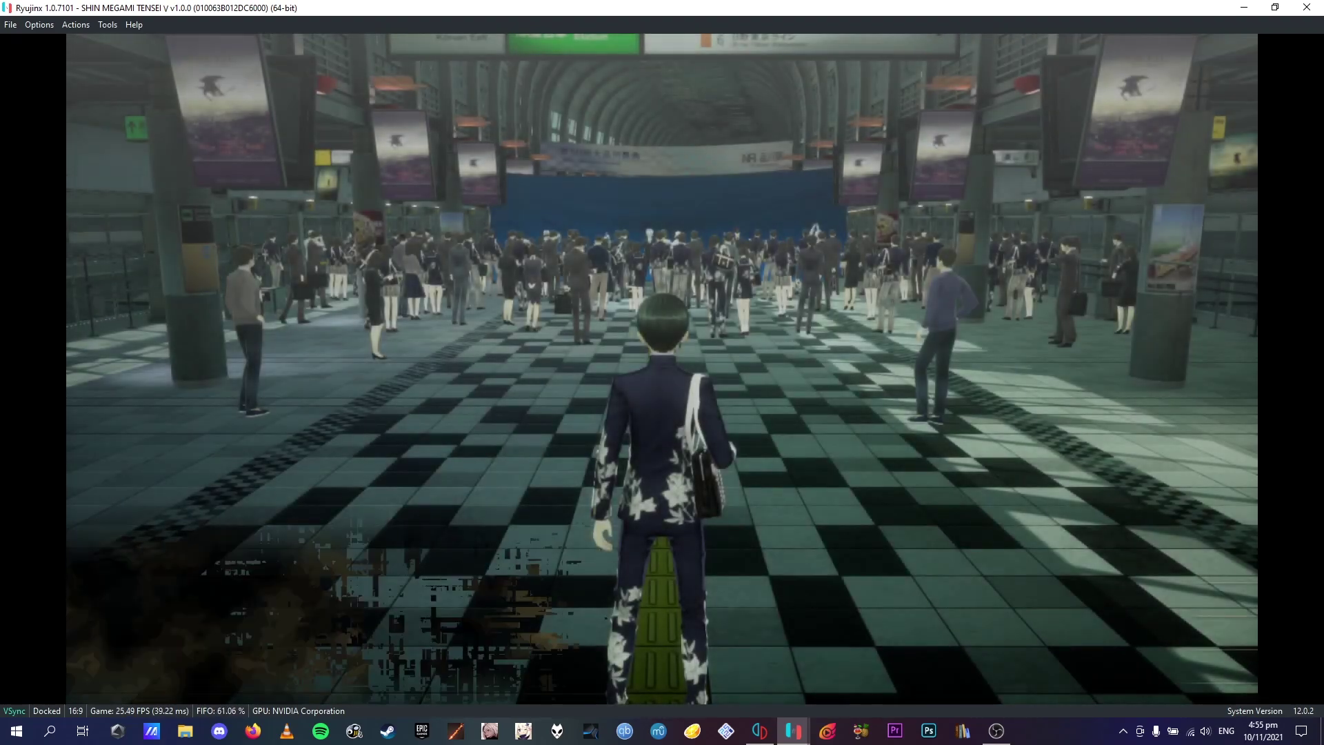
pyautogui.press('z')
pyautogui.press('w')
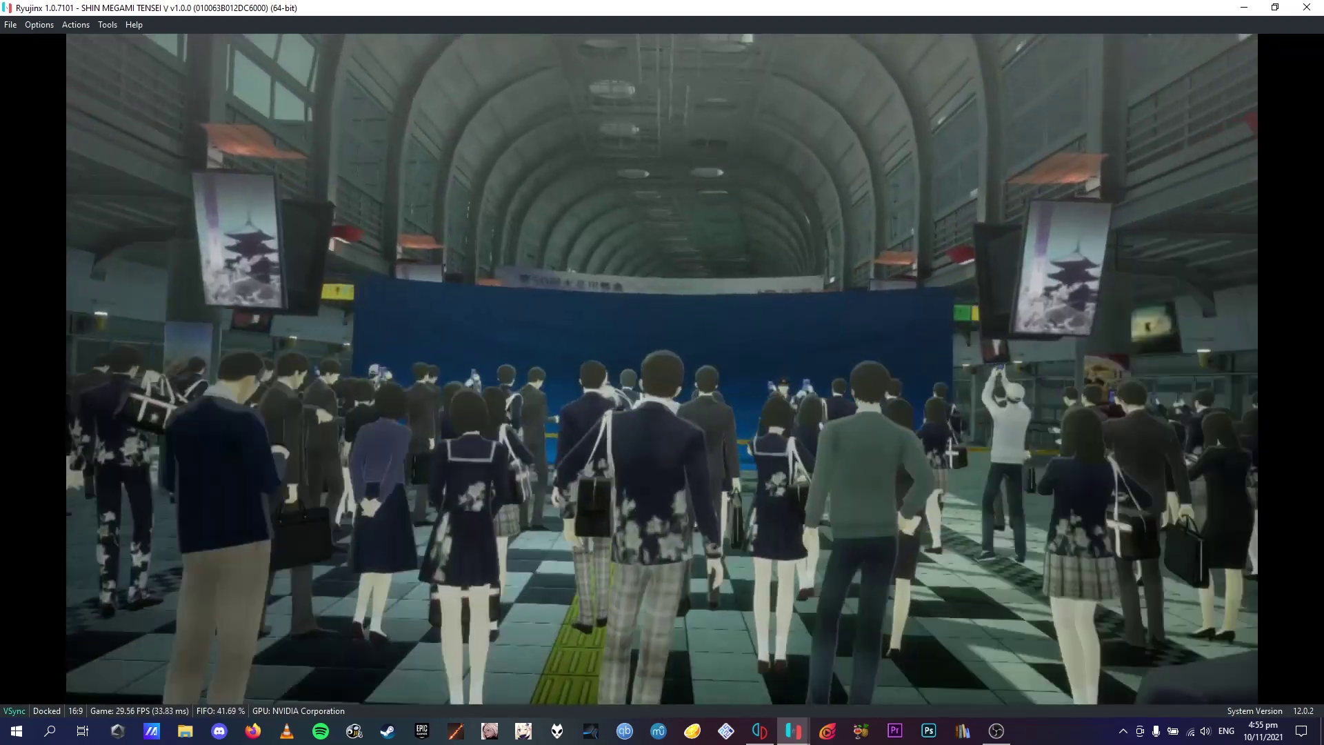
pyautogui.press('z')
pyautogui.press('z')
pyautogui.press('z')
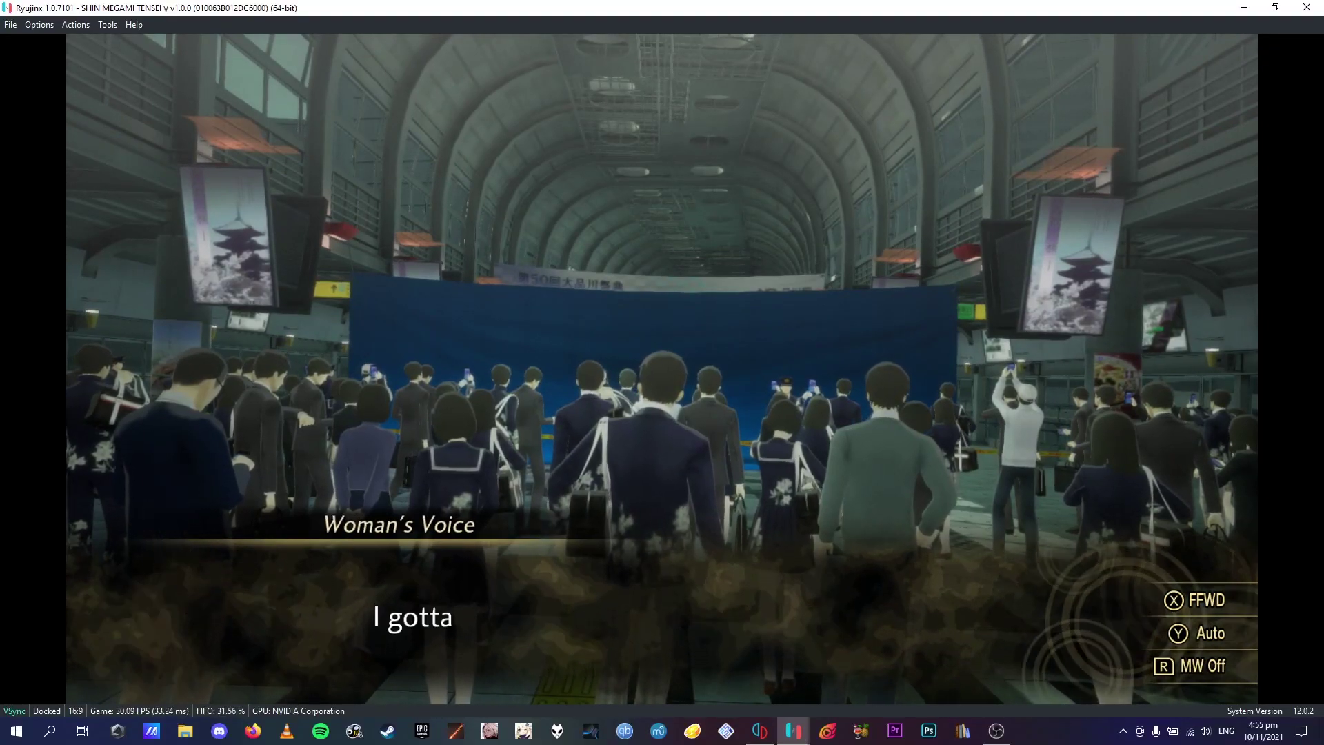
pyautogui.press('z')
pyautogui.press('z')
pyautogui.press('z')
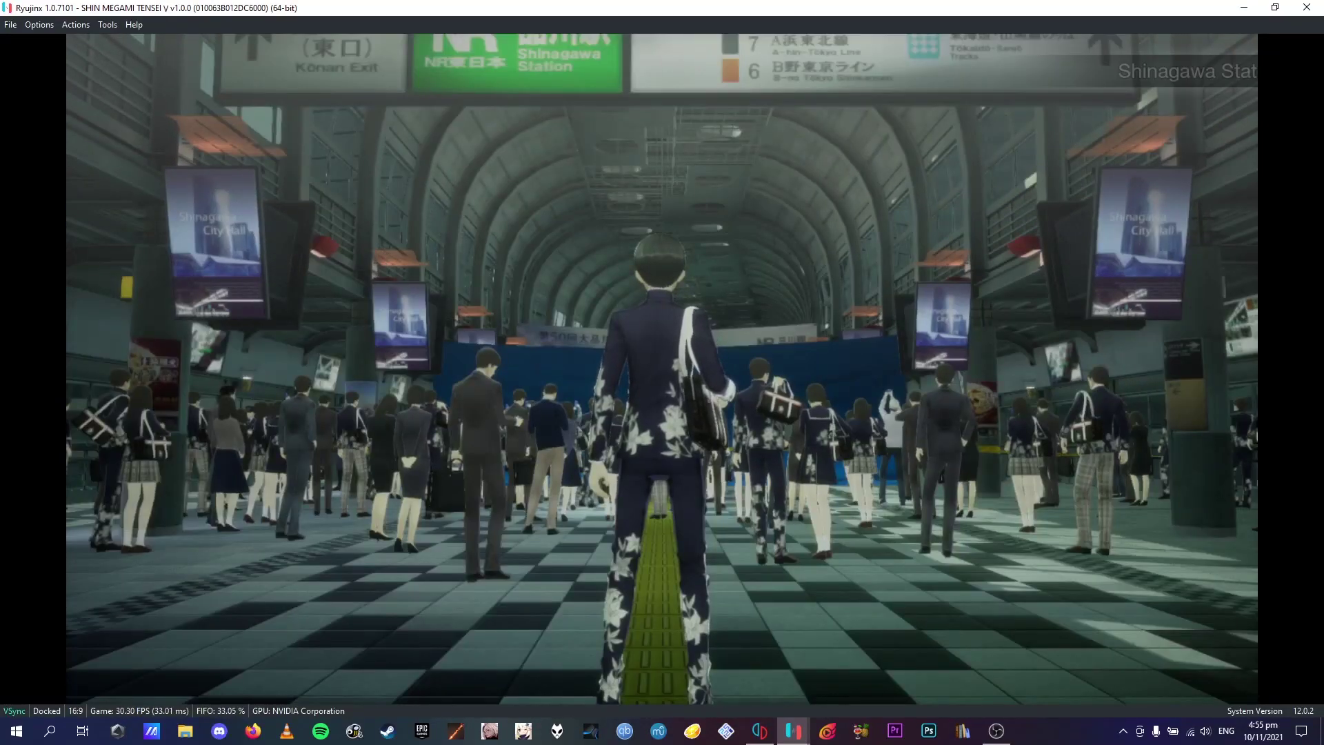
# Step: Meet Miyazu in Shinagawa Station, advance through her dialogue and run along the hall until the game offers to save
pyautogui.press('a')
pyautogui.press('w')
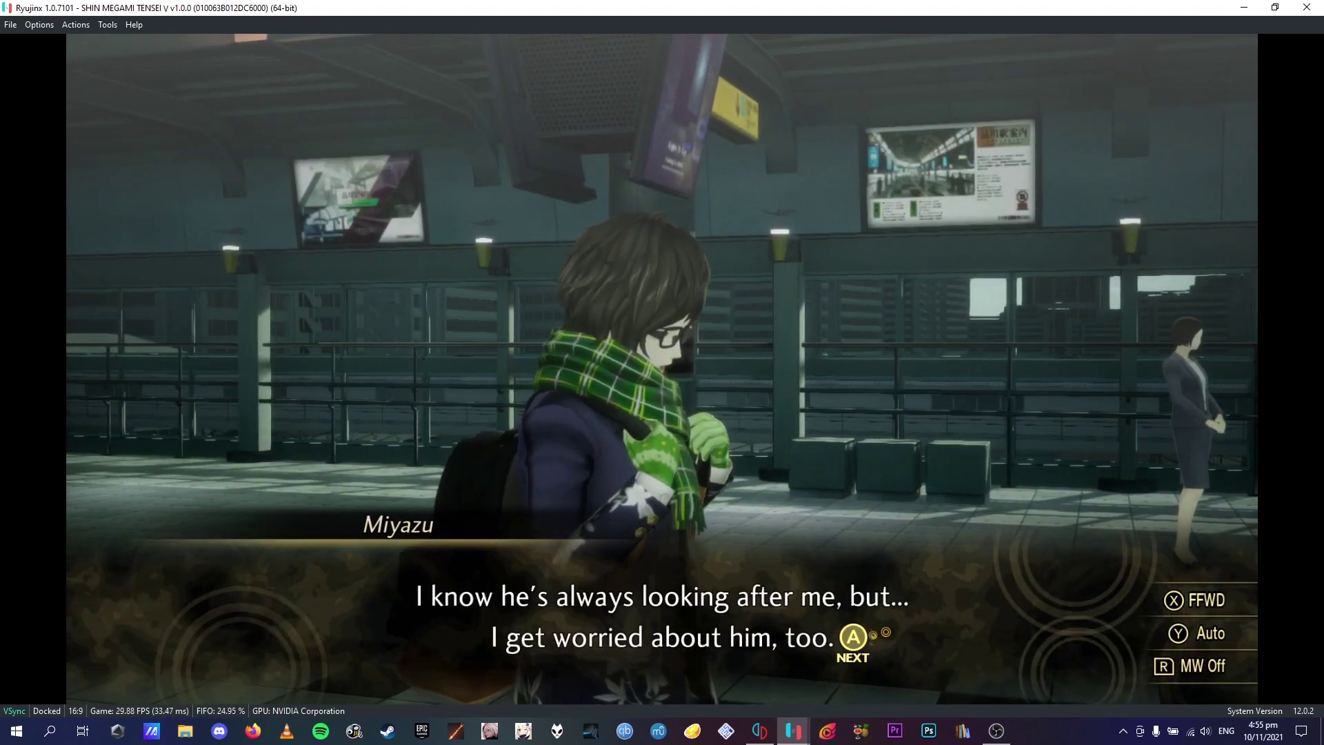
pyautogui.press('z')
pyautogui.press('z')
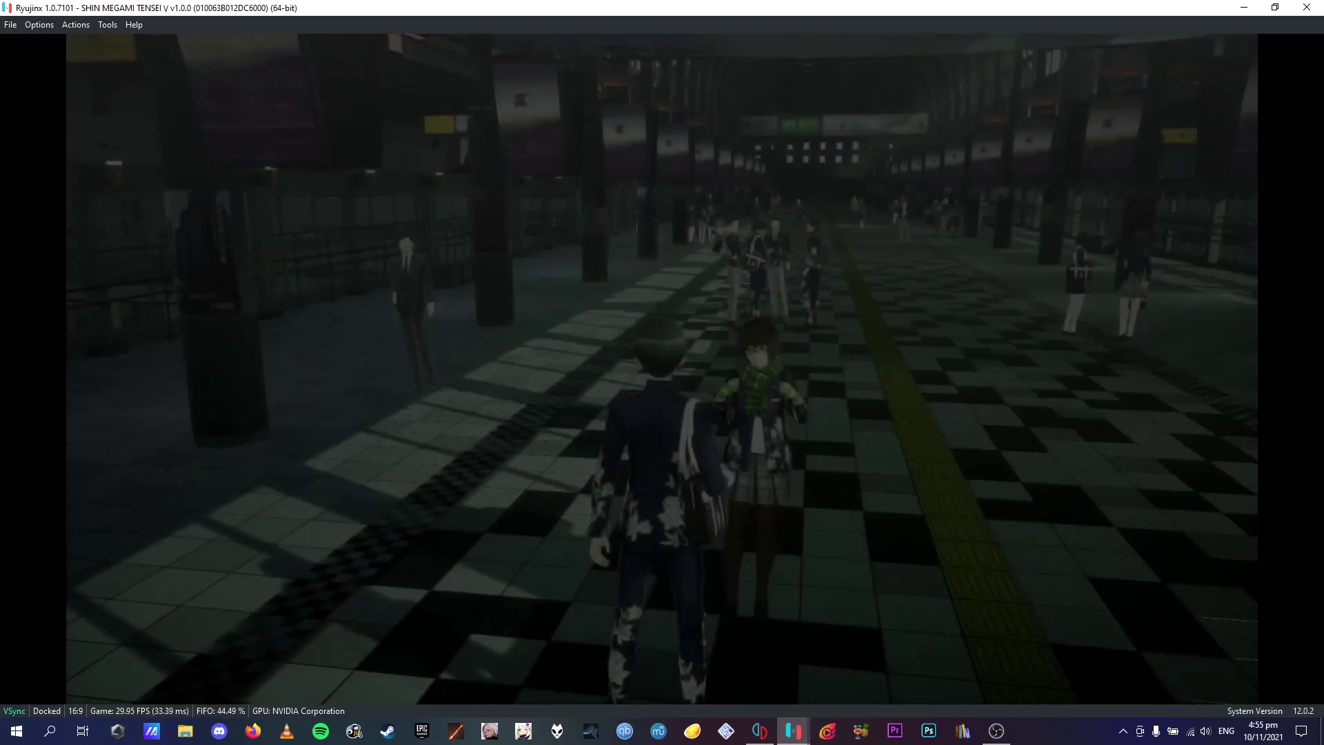
pyautogui.press('w')
pyautogui.press('a')
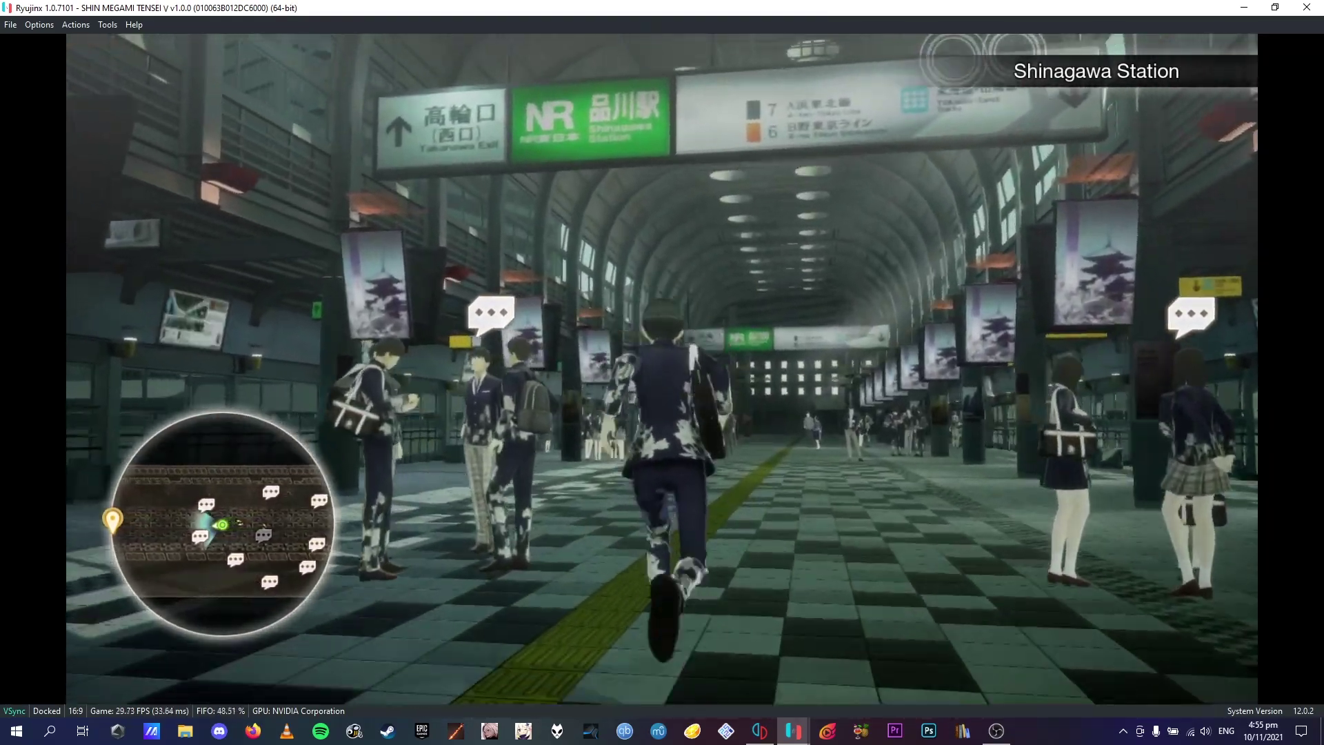
pyautogui.press('d')
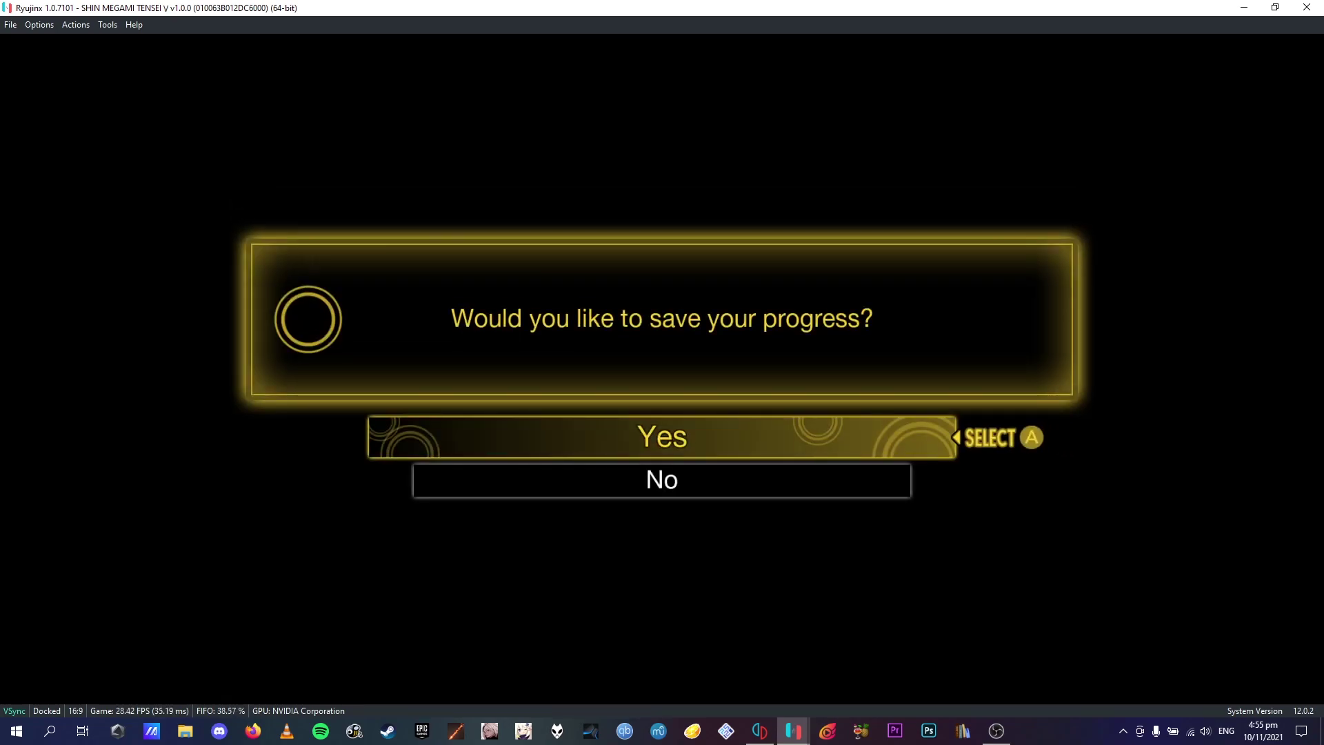
# Step: Save the game progress to slot No. 01 and stop the emulation
pyautogui.press('z')
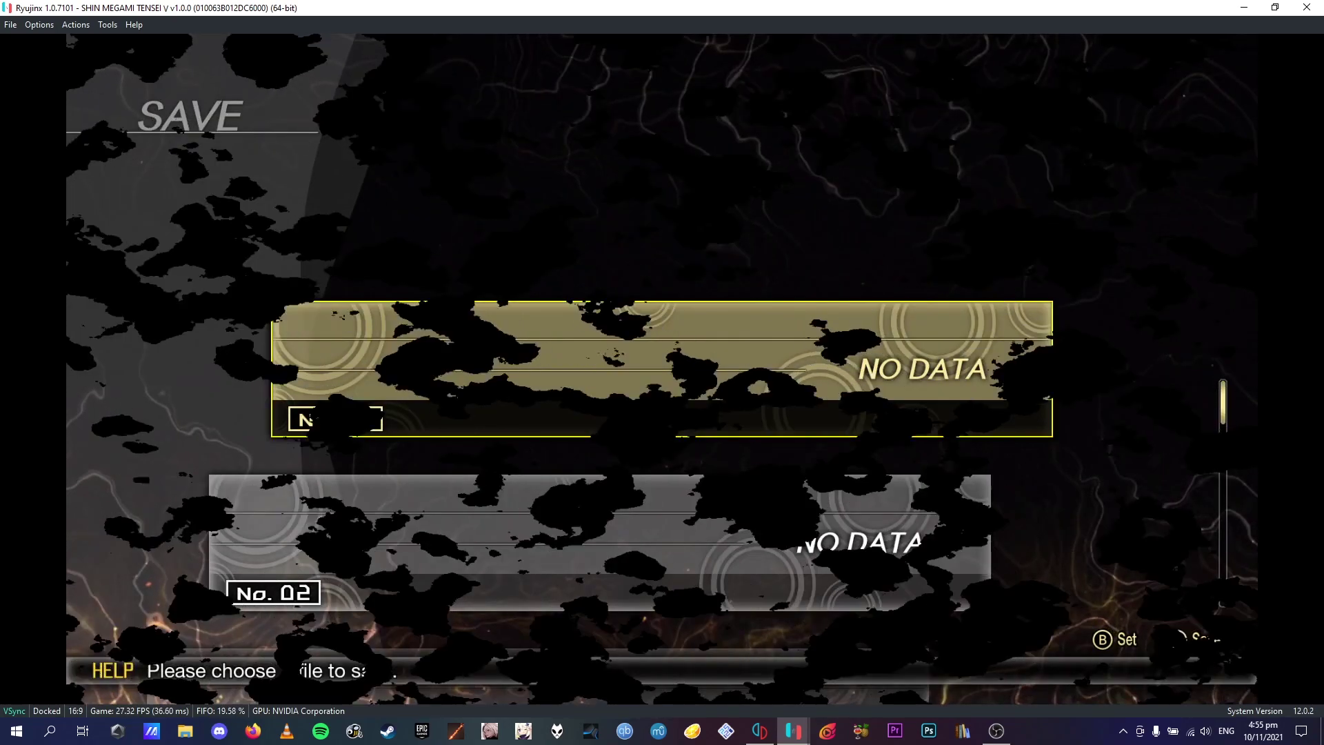
pyautogui.press('z')
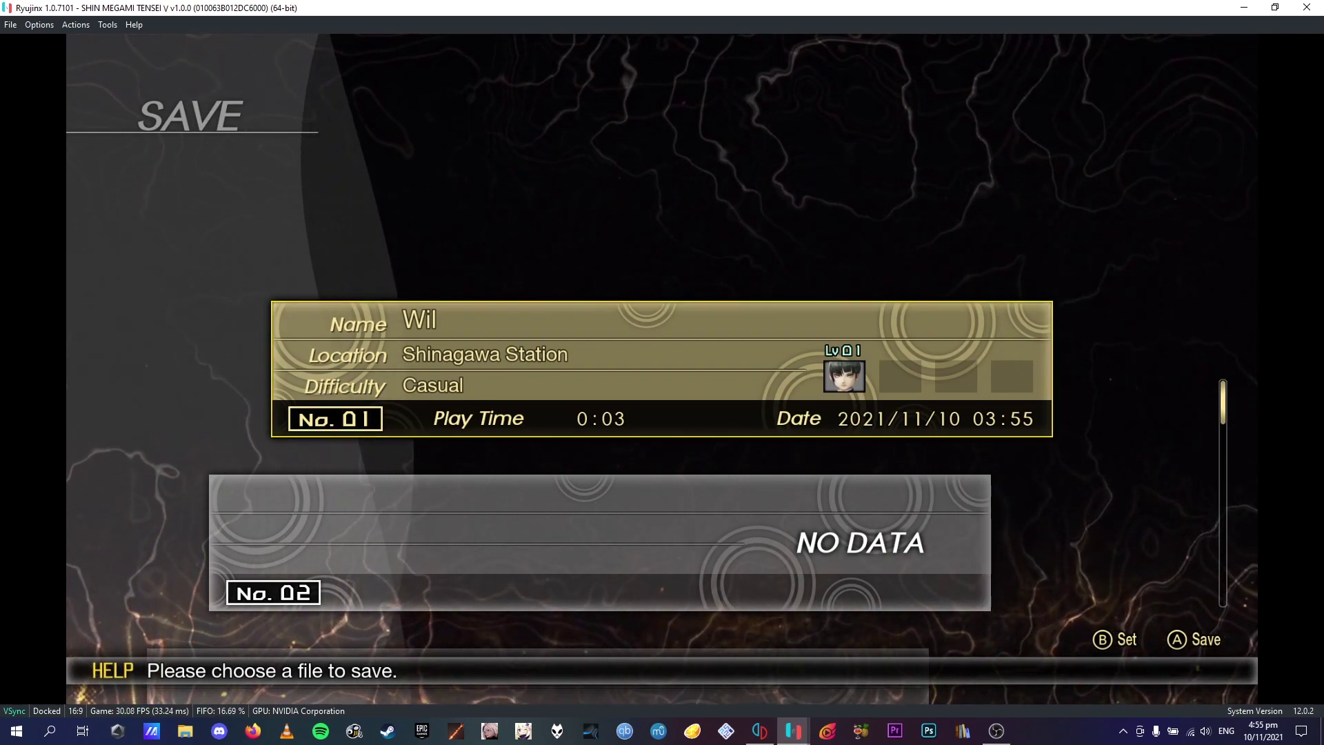
pyautogui.click(76, 24)
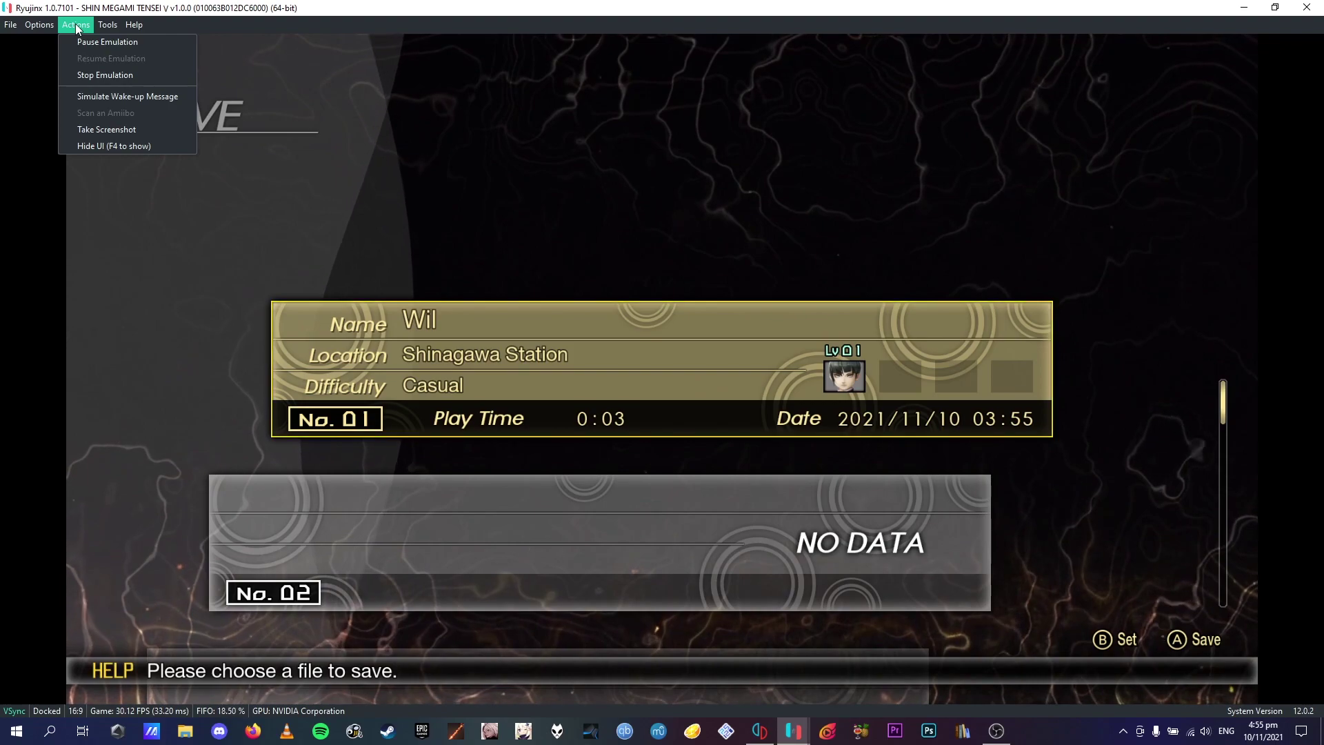
pyautogui.click(77, 77)
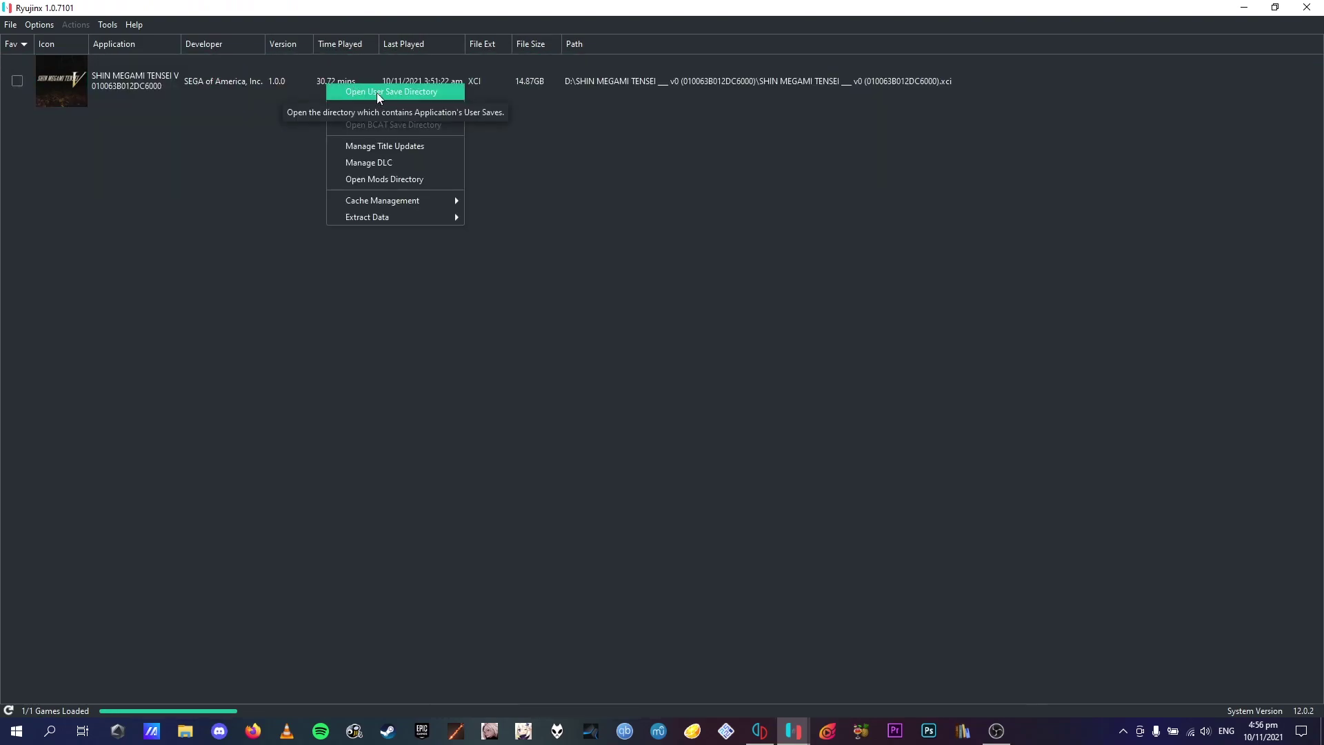
# Step: Open the game's user save directory, copy the GameSave00 and SysSave files, and close the folder
pyautogui.click(377, 92)
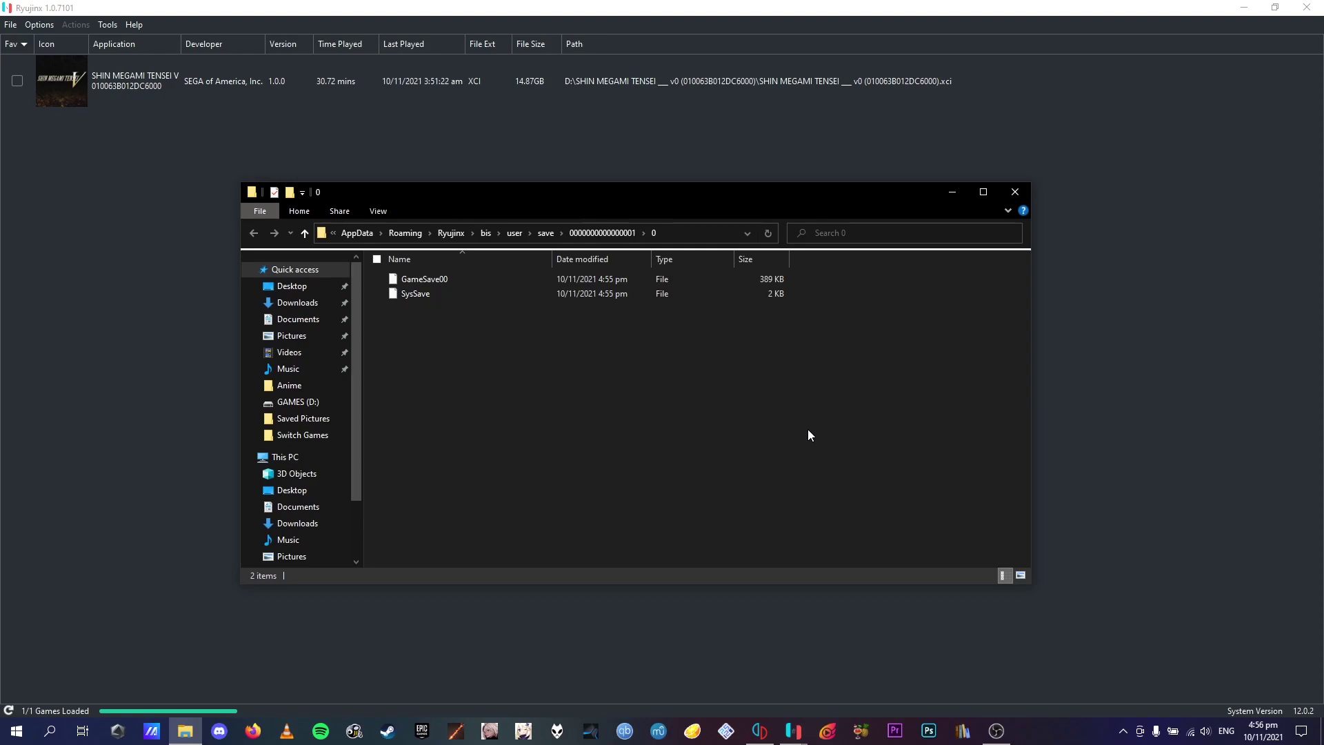
pyautogui.moveTo(808, 429); pyautogui.dragTo(503, 276)
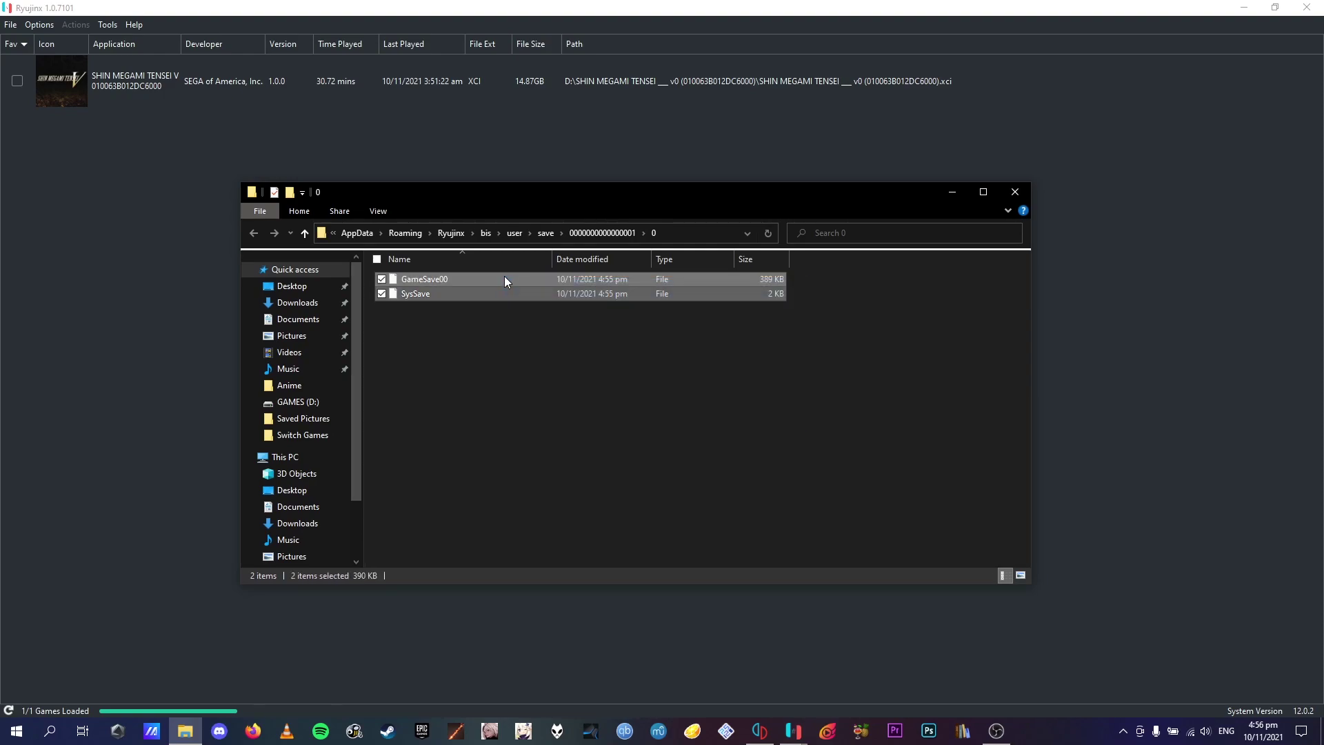
pyautogui.rightClick(484, 283)
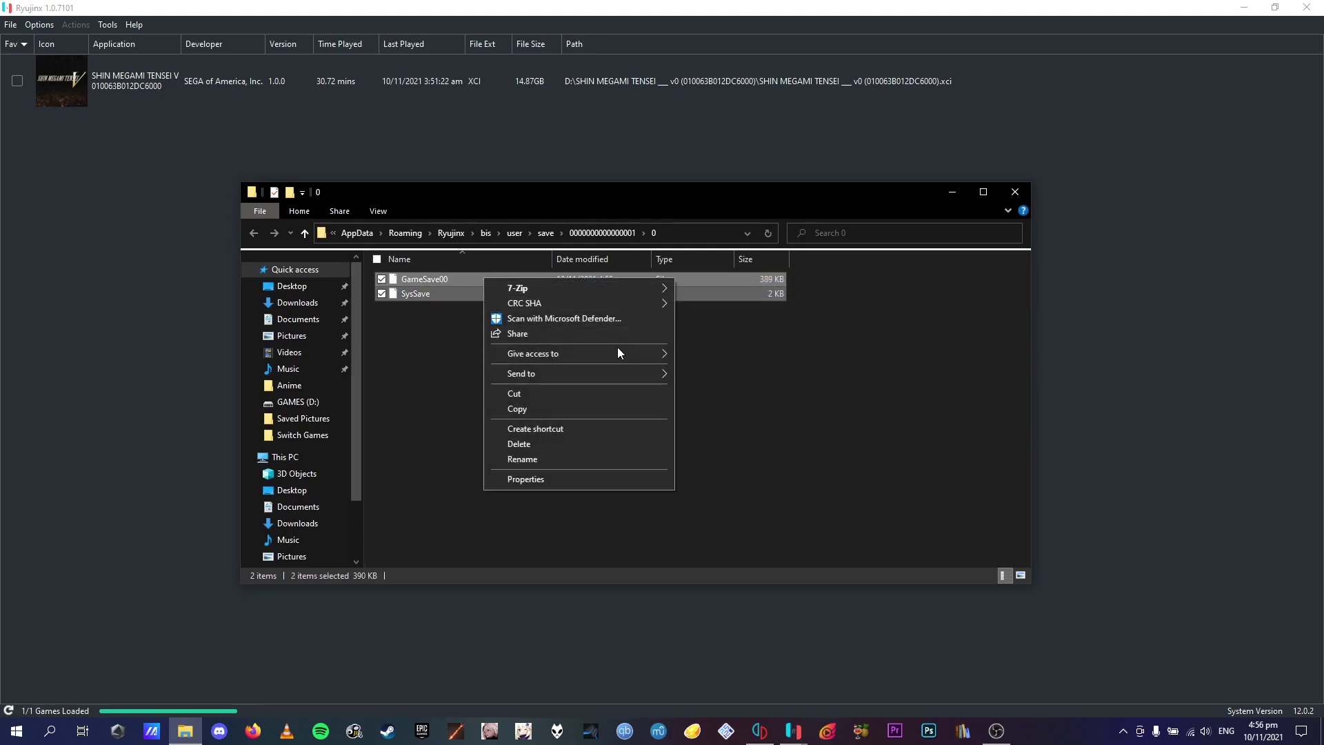
pyautogui.click(557, 410)
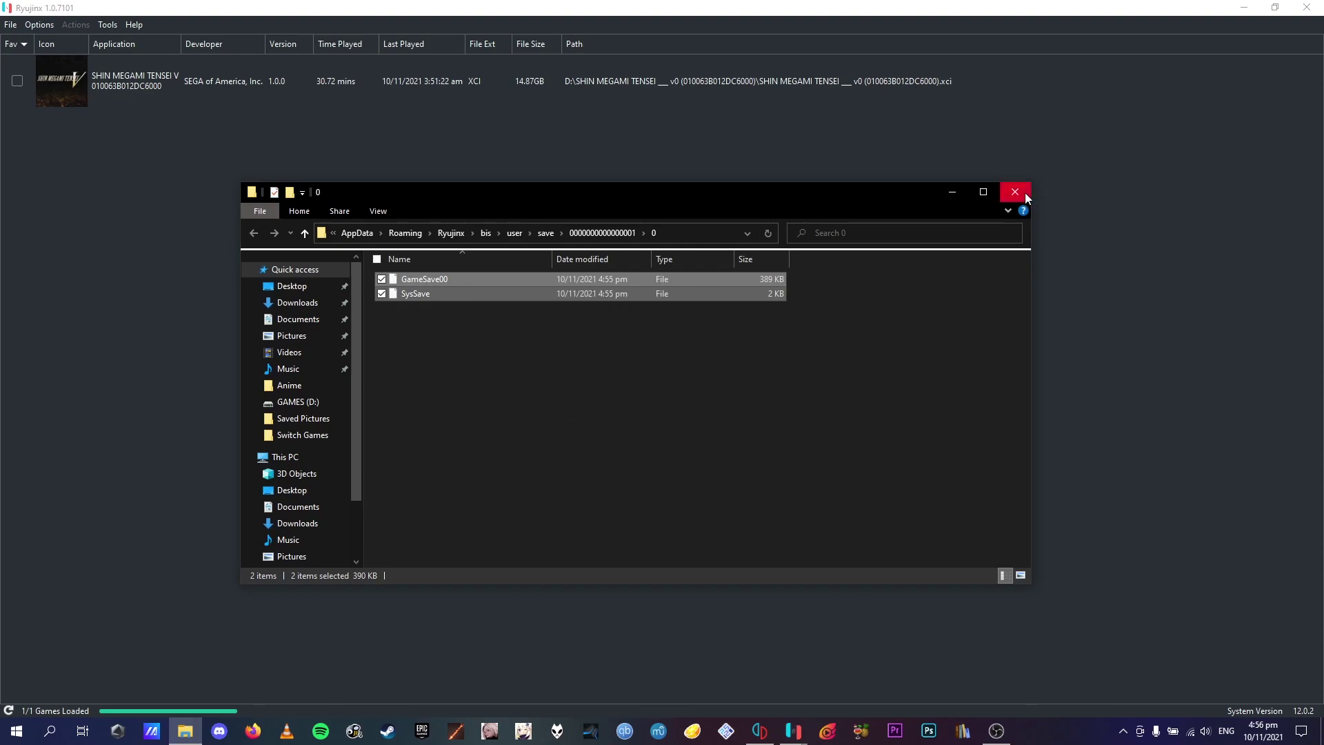
pyautogui.click(1014, 193)
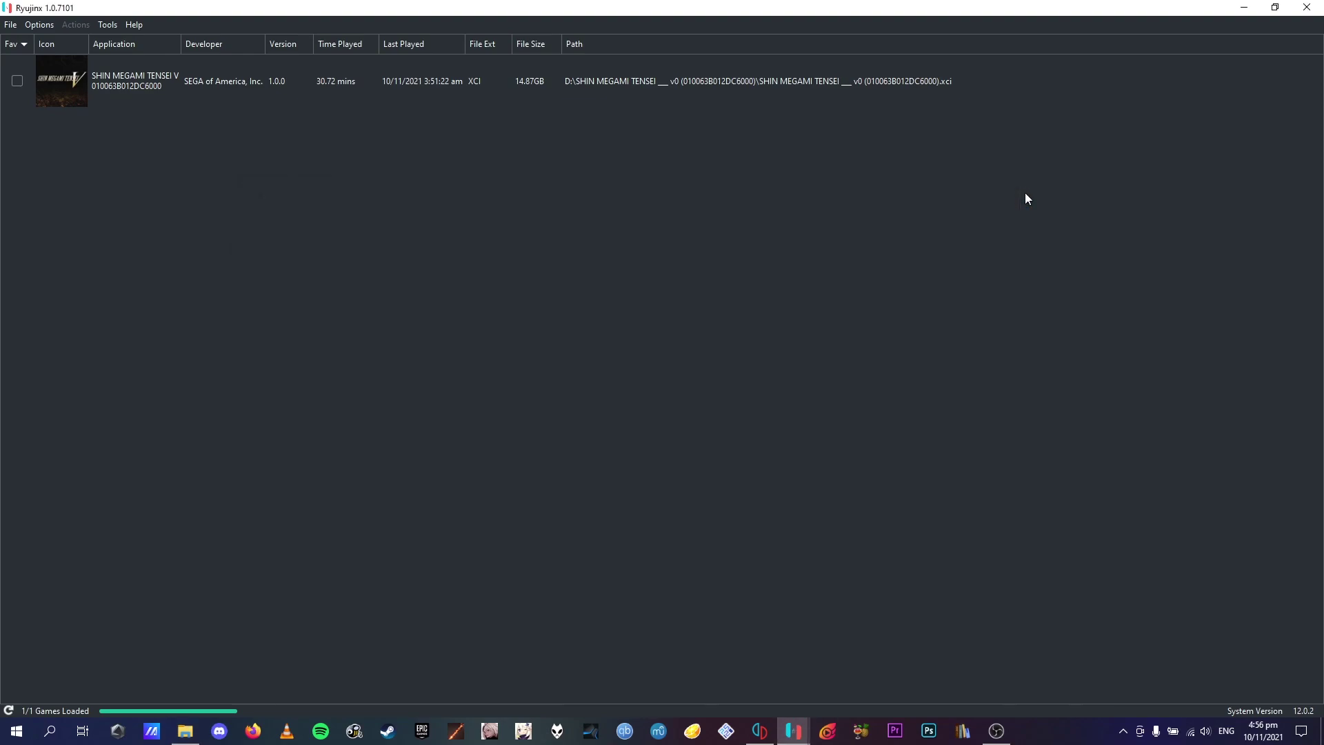
# Step: Switch to yuzu, paste the copied save files into the save data location of SHIN MEGAMI TENSEI V, and close the folder
pyautogui.click(761, 733)
pyautogui.rightClick(344, 129)
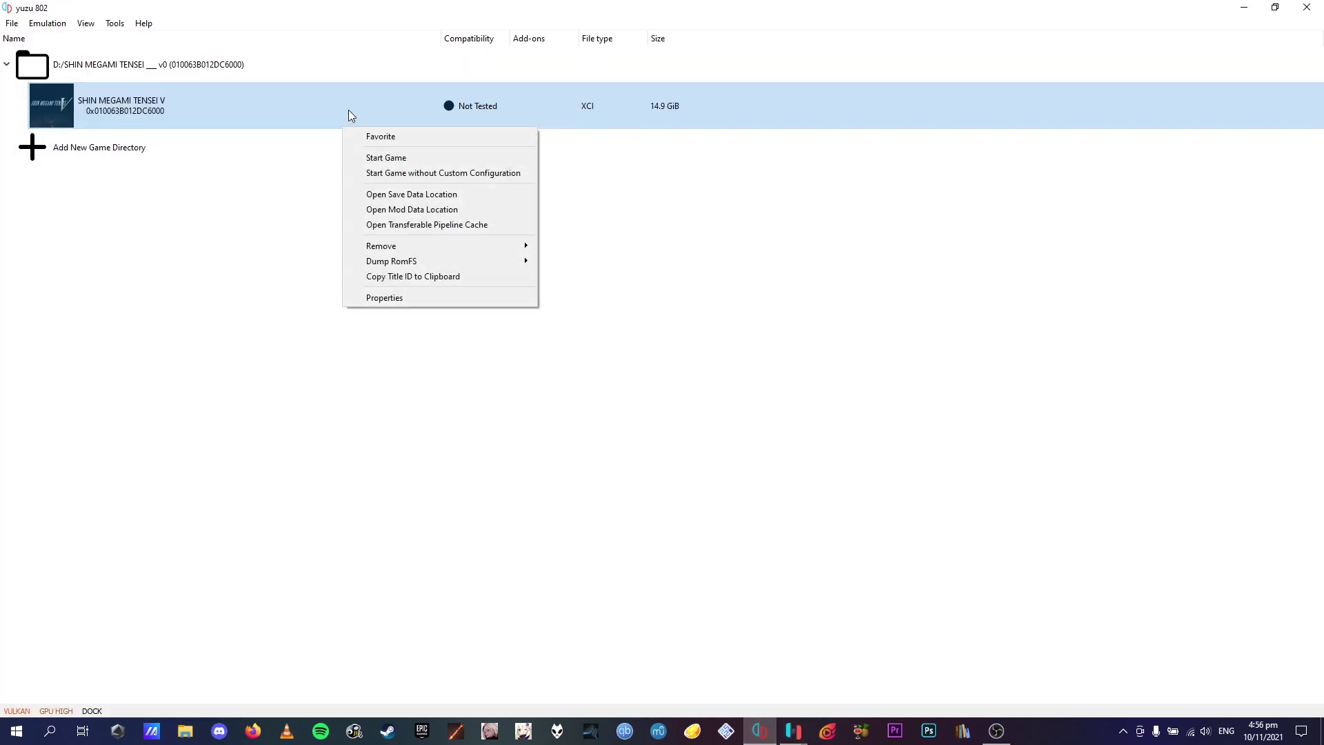
pyautogui.click(437, 198)
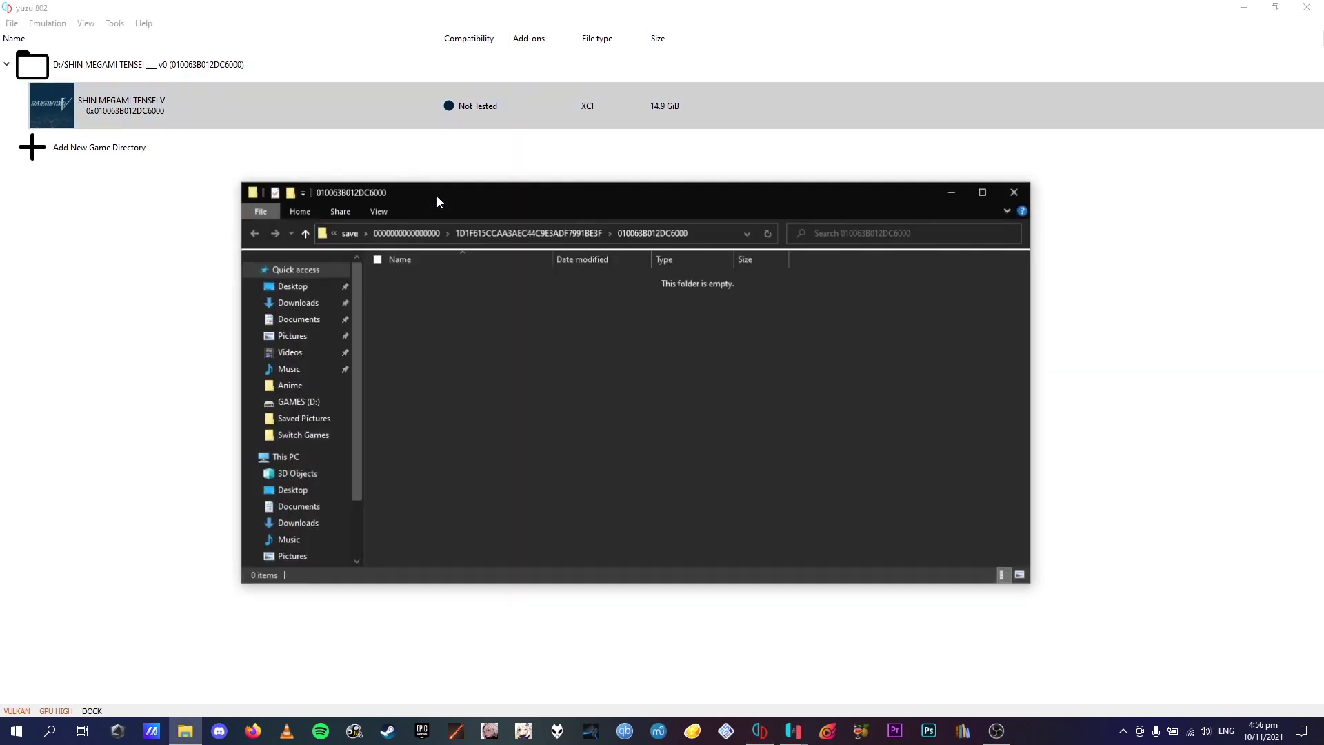
pyautogui.rightClick(584, 326)
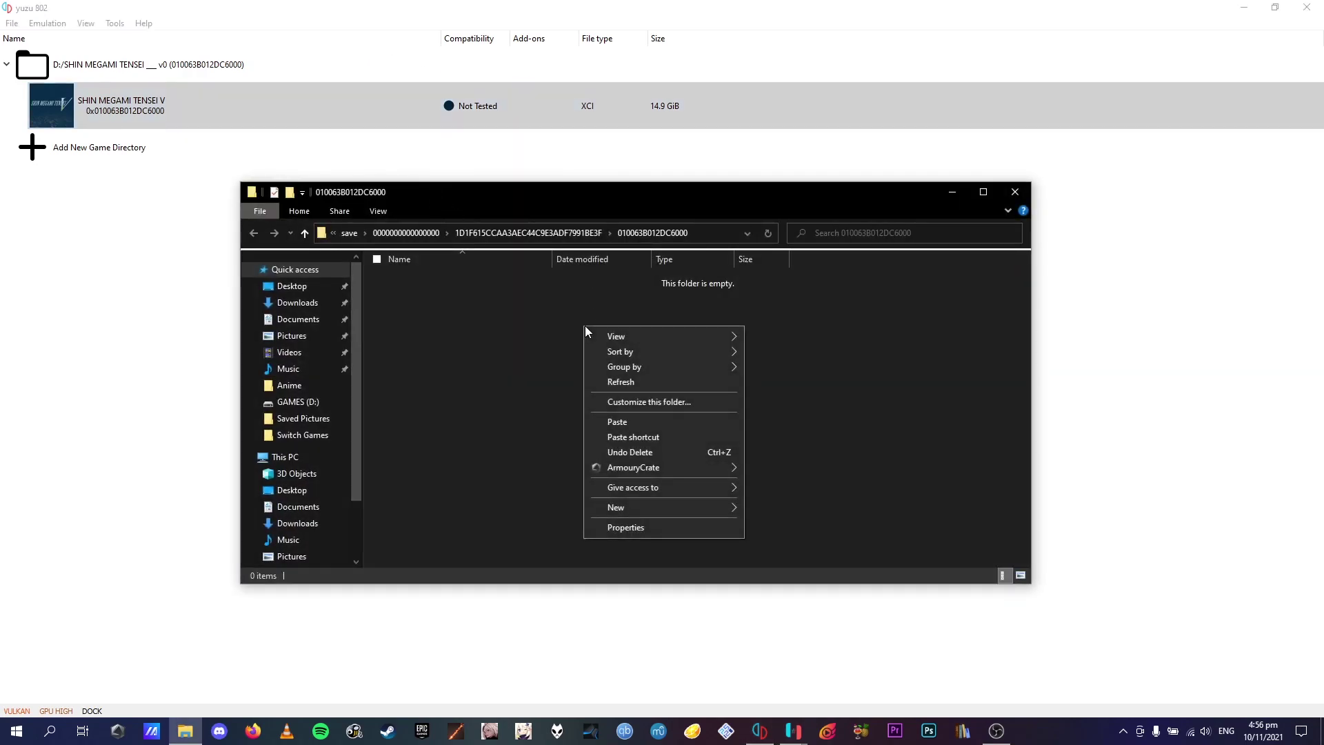
pyautogui.click(693, 423)
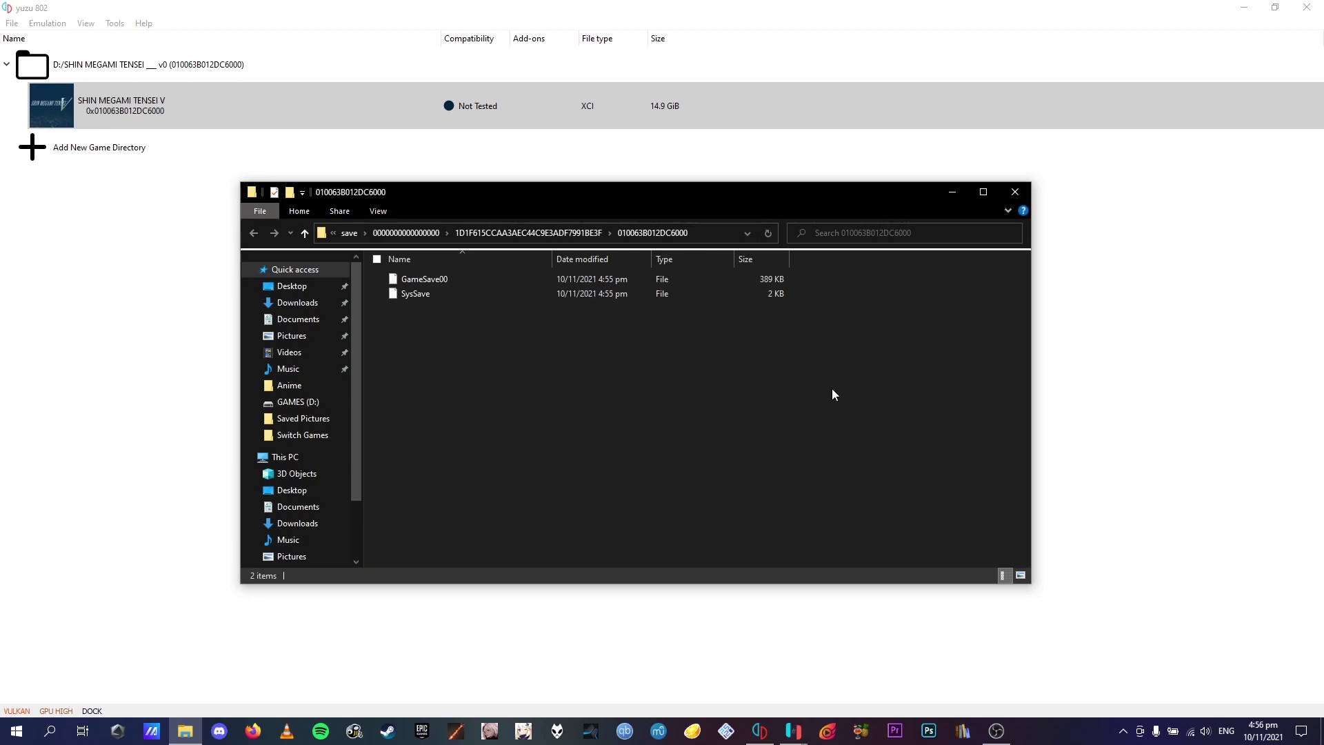
pyautogui.click(1025, 198)
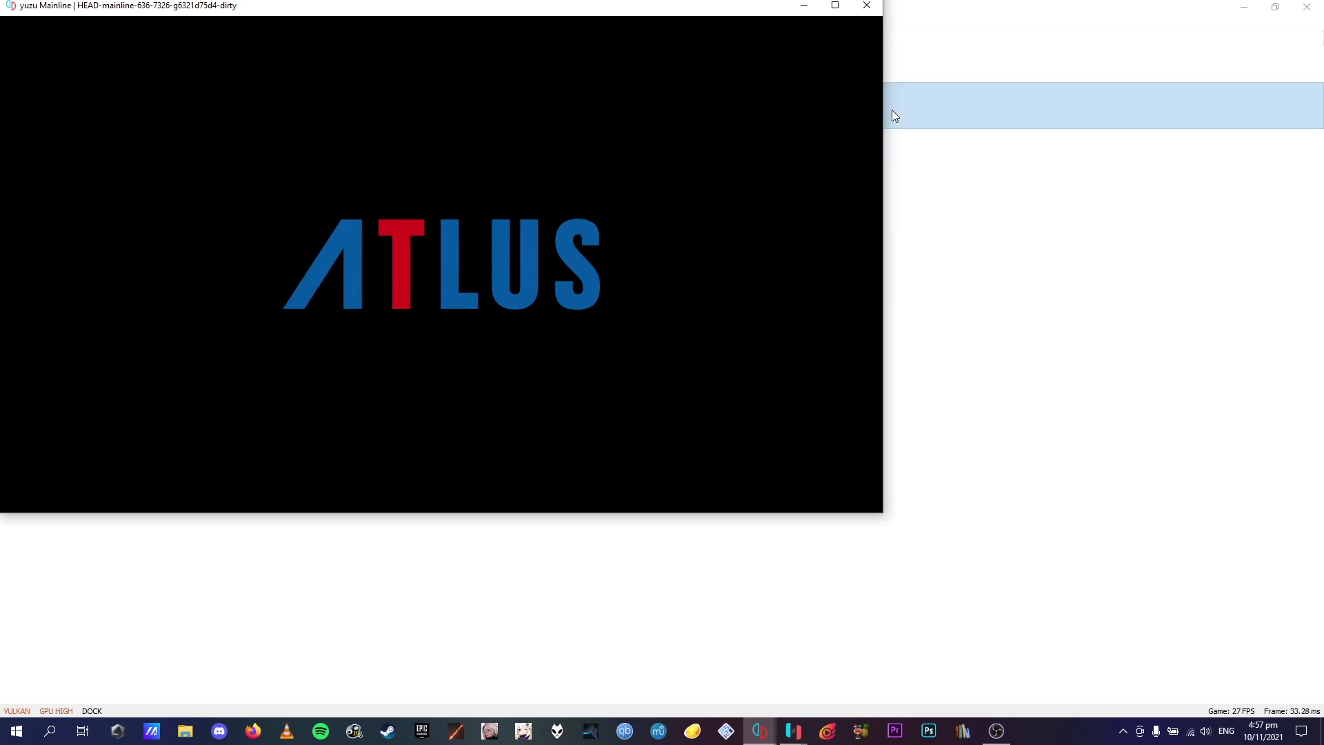
# Step: Maximize the running game window and choose Load Game on the title screen
pyautogui.click(836, 5)
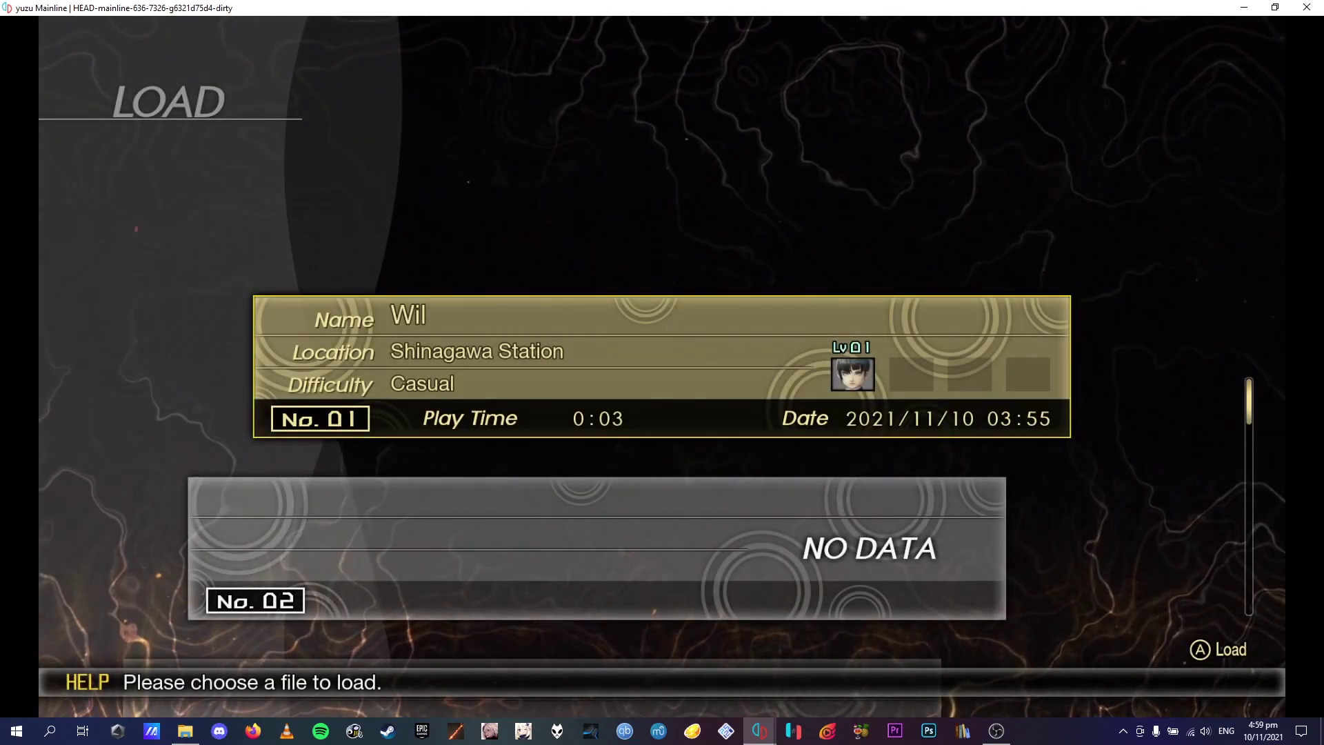
pyautogui.press('x')
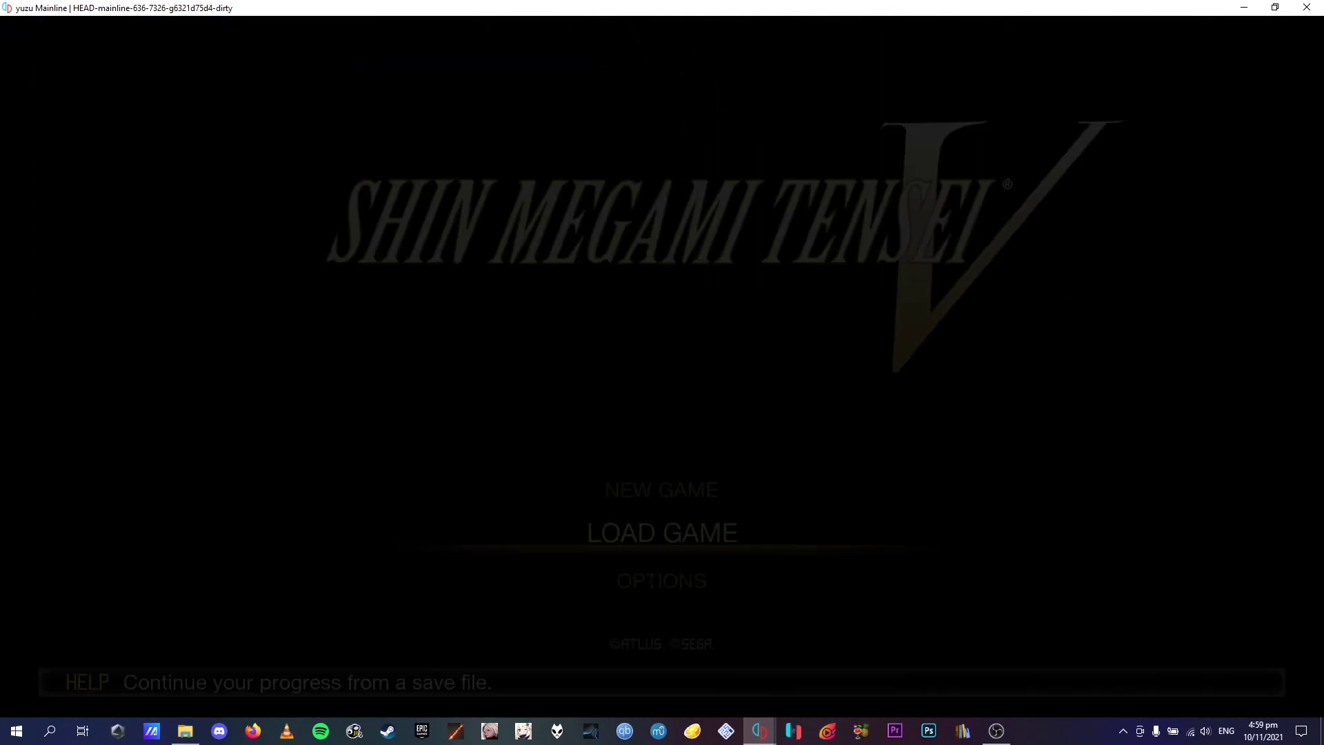